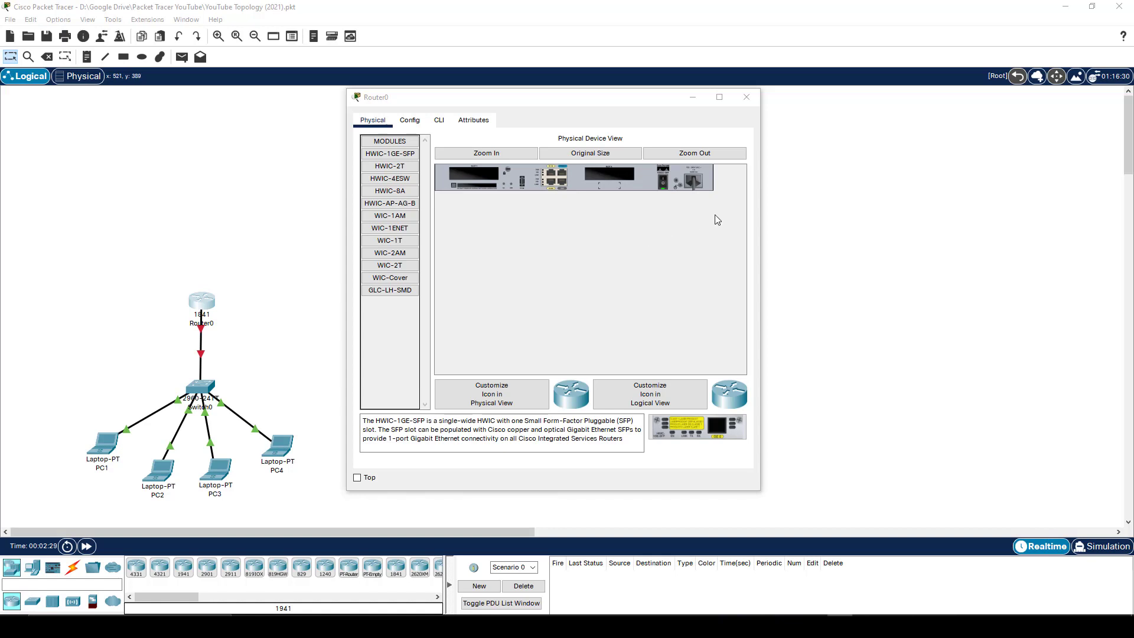
Step: Close the Router0 device window to leave only the topology
left_click(747, 98)
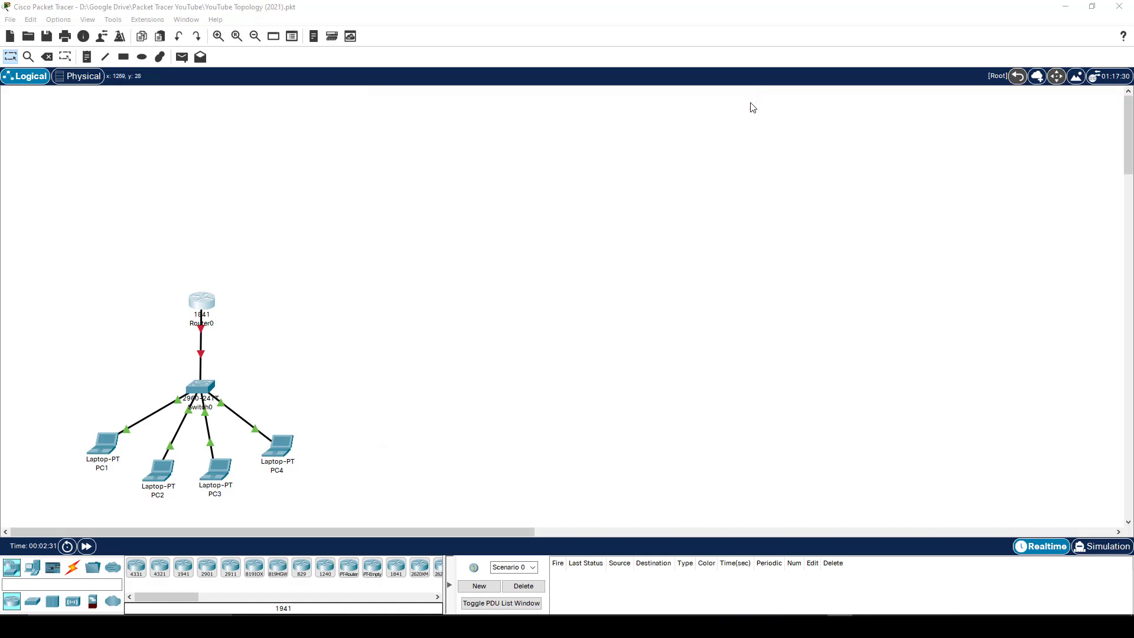
Step: Open Router0, toggle its power, and show its Config global settings with the hostname field focused
left_click(203, 305)
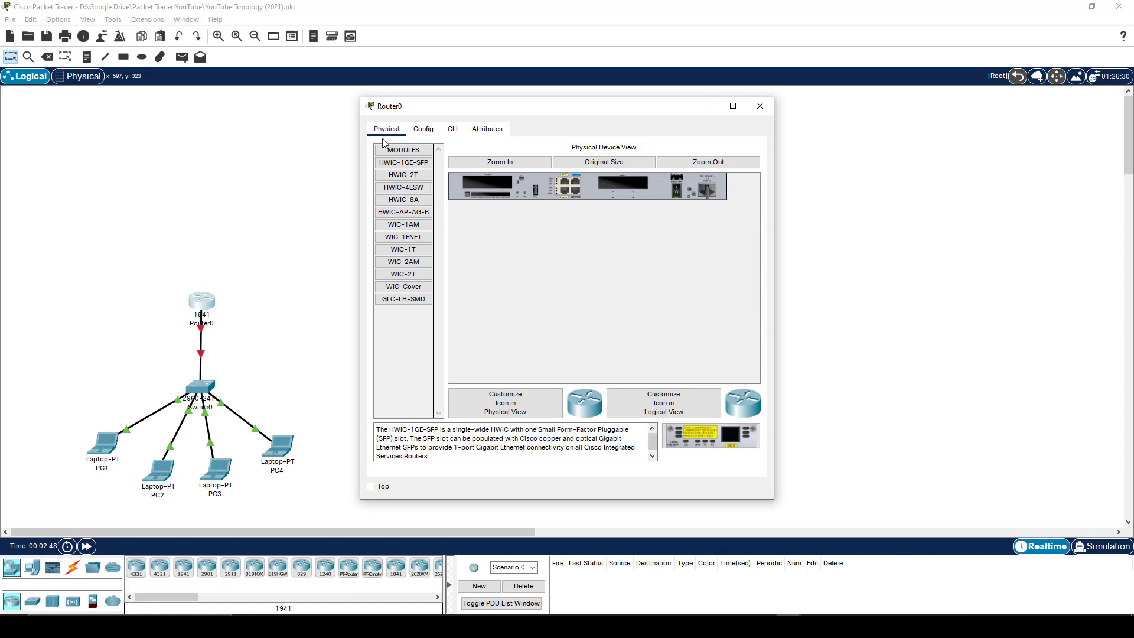
left_click(678, 196)
left_click(423, 132)
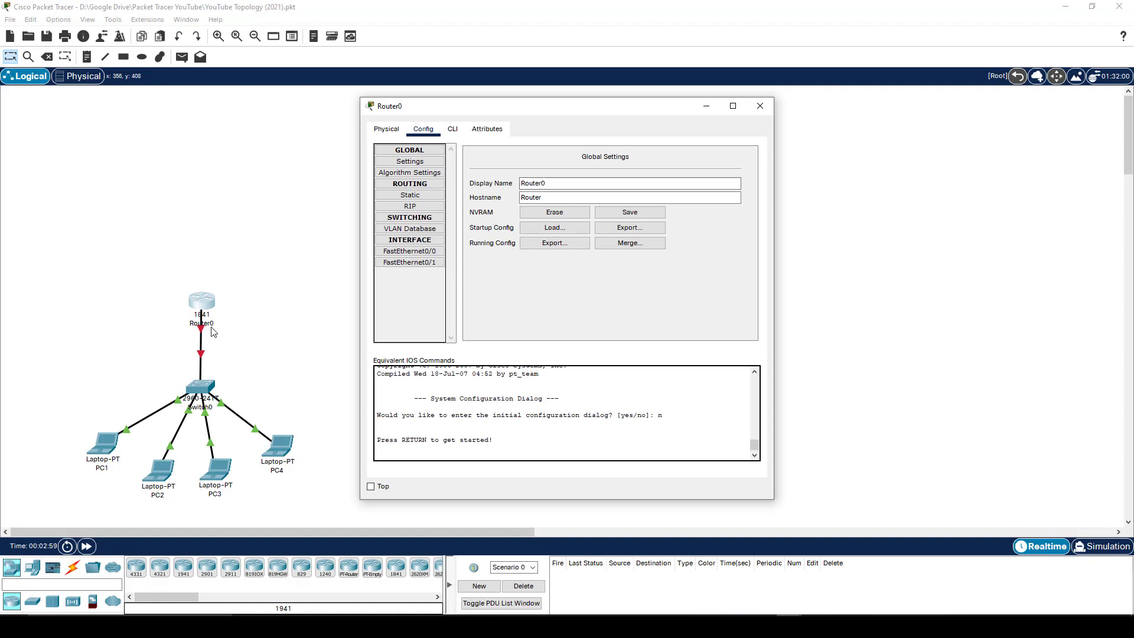
left_click(544, 199)
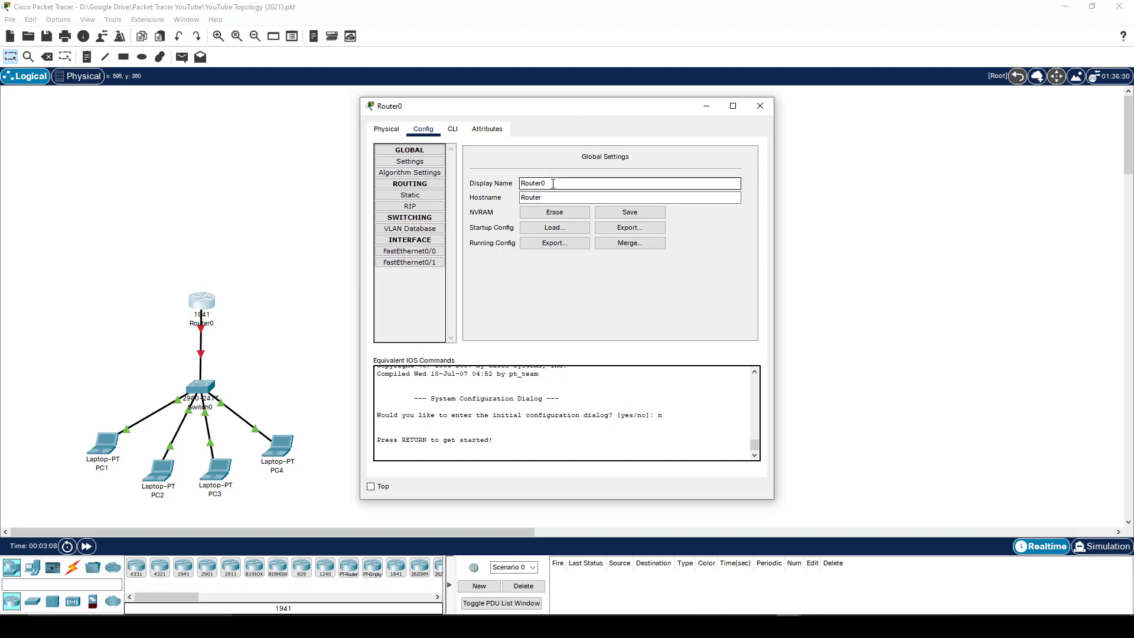
Step: Replace Router0's display name with BR-1
double_click(553, 183)
type("B")
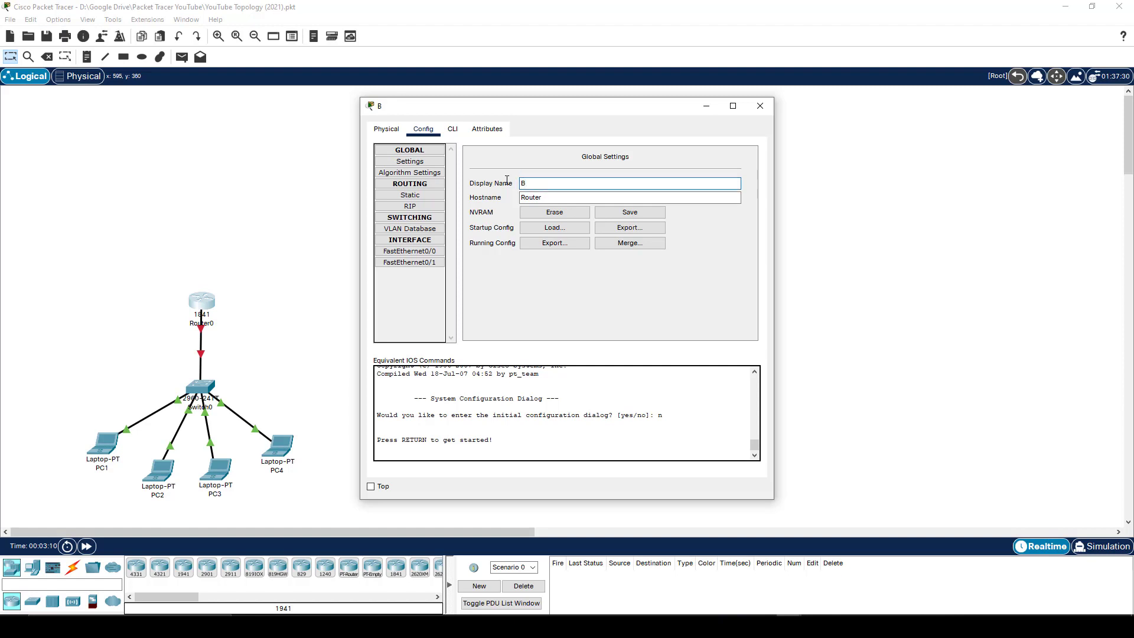
type("R-1")
Step: Open BR-1's CLI and bring up several empty Router> prompts
left_click(454, 129)
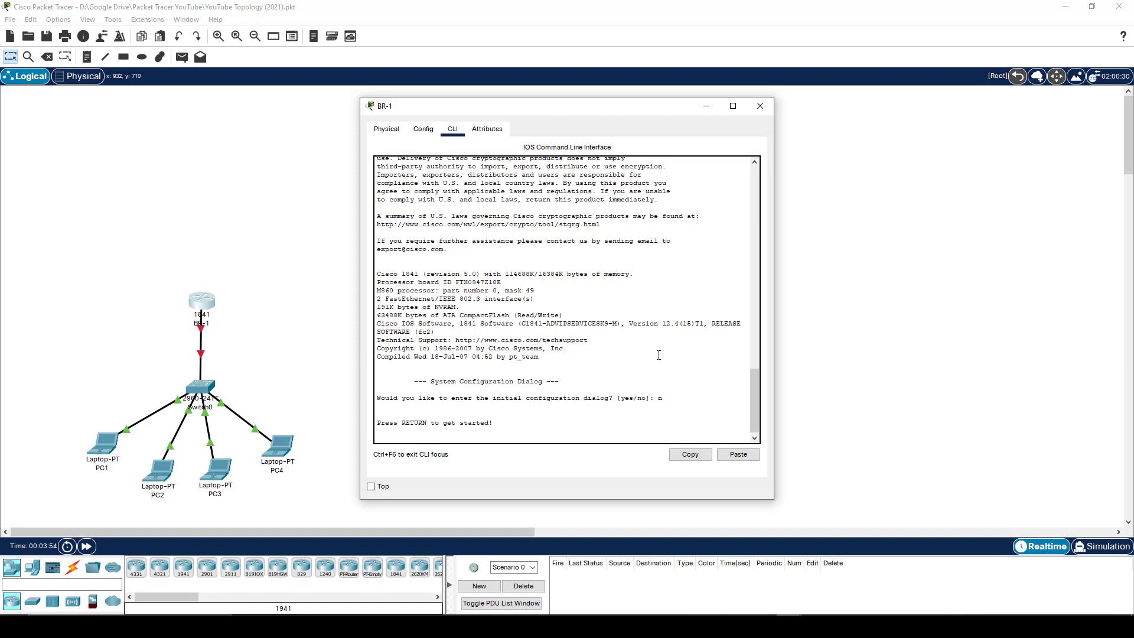
key("Return")
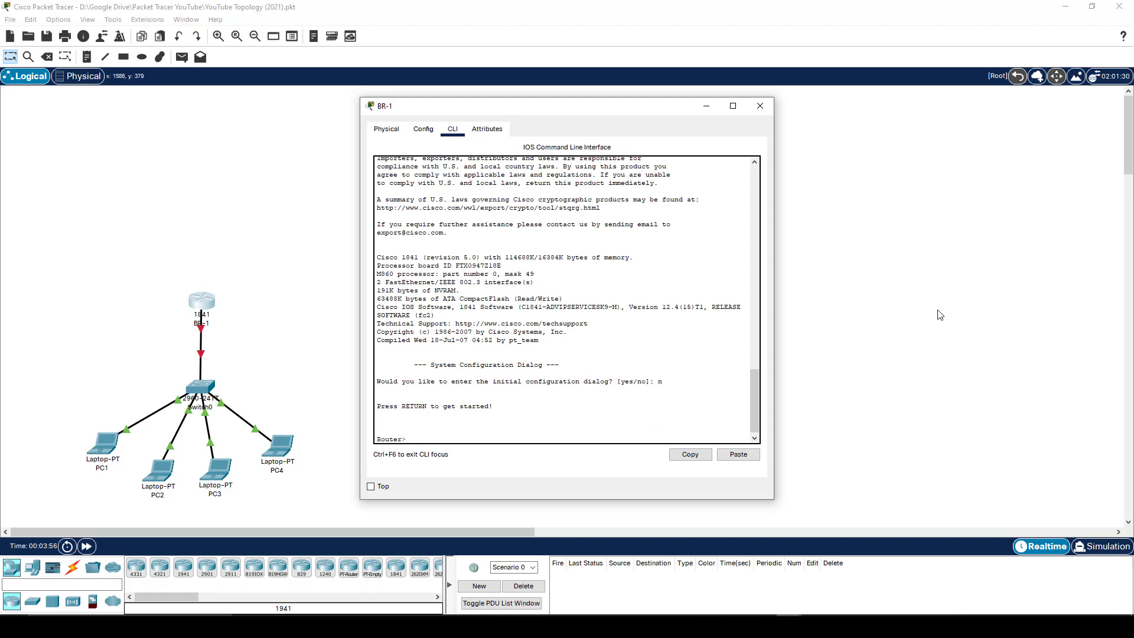
key("Return")
key("Return")
key("Return")
key("Return")
key("Return")
key("Return")
key("Return")
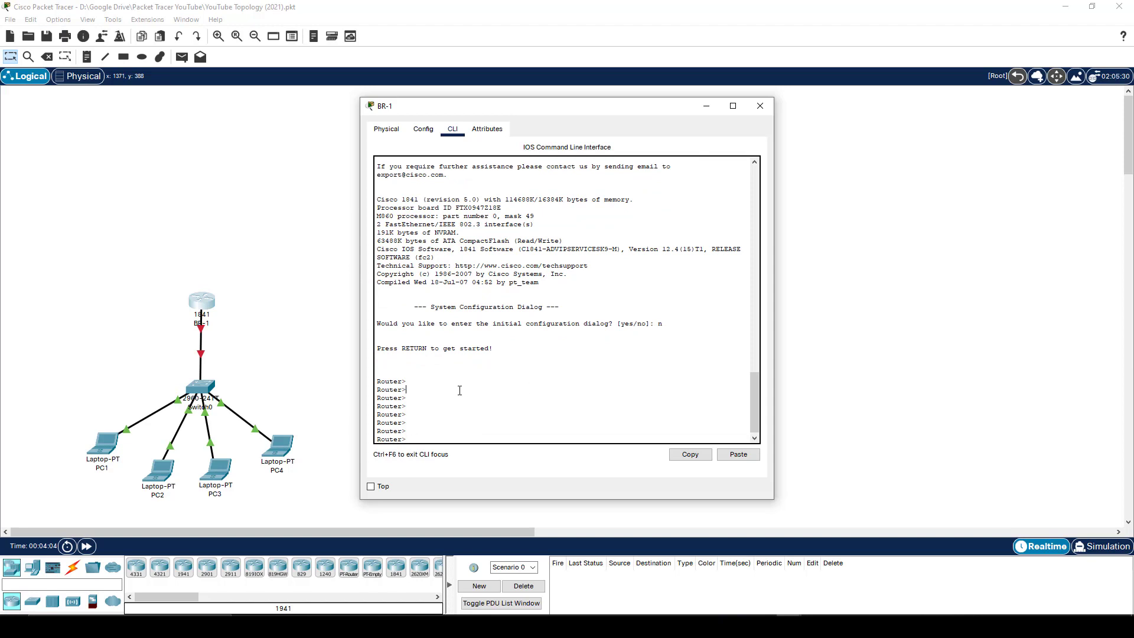
key("Return")
key("Return")
key("Return")
key("Return")
key("Return")
key("Return")
key("Return")
key("Return")
key("Return")
key("Return")
key("Return")
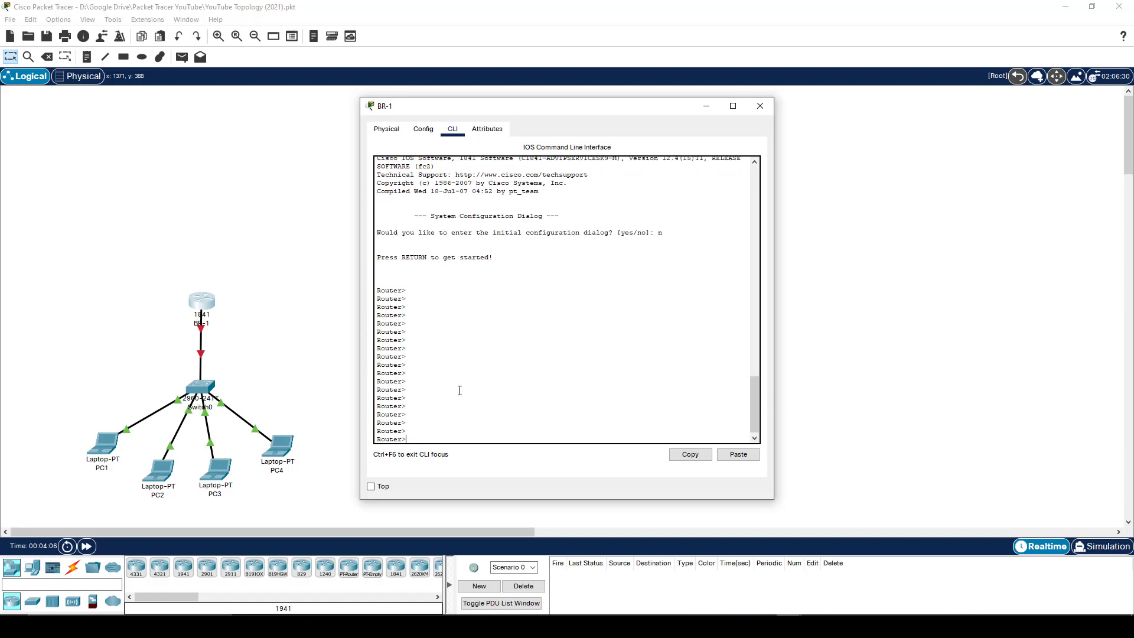
key("Return")
key("Return")
key("Return")
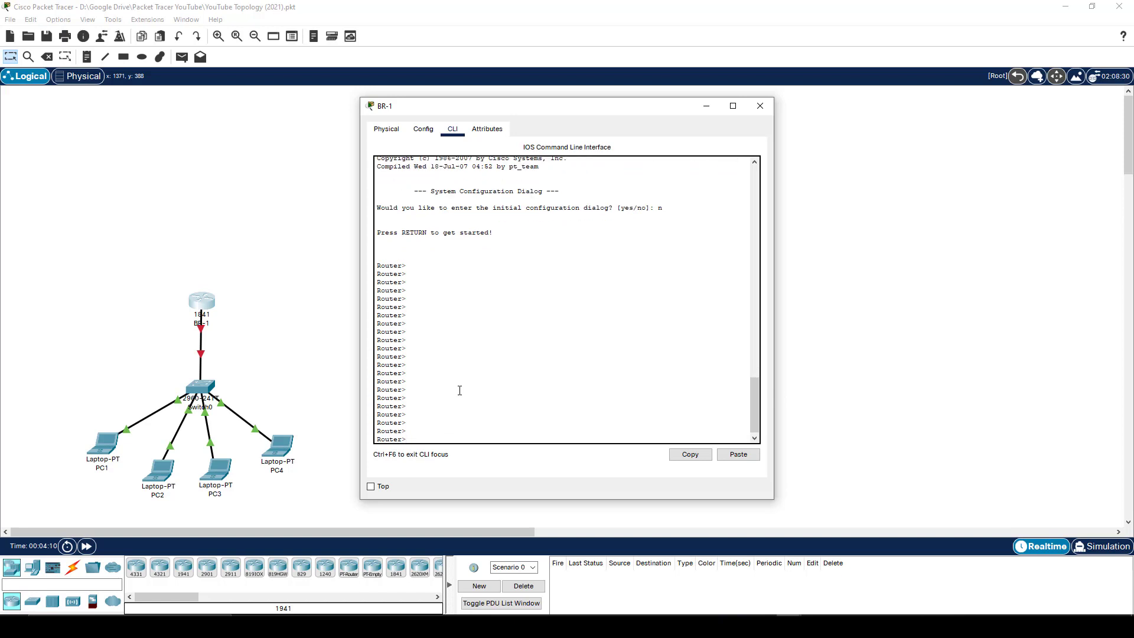
key("Return")
key("Return")
key("Return")
key("Return")
key("Return")
key("Return")
key("Return")
key("Return")
key("Return")
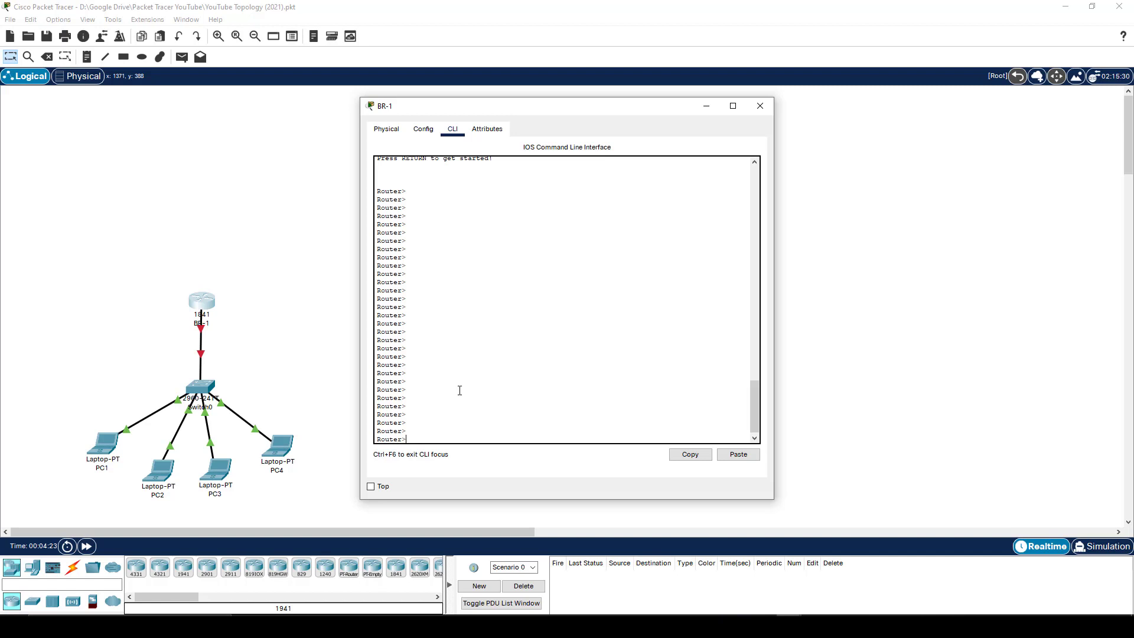
Step: Enter ? at the Router> prompt to list the user EXEC commands
type("?")
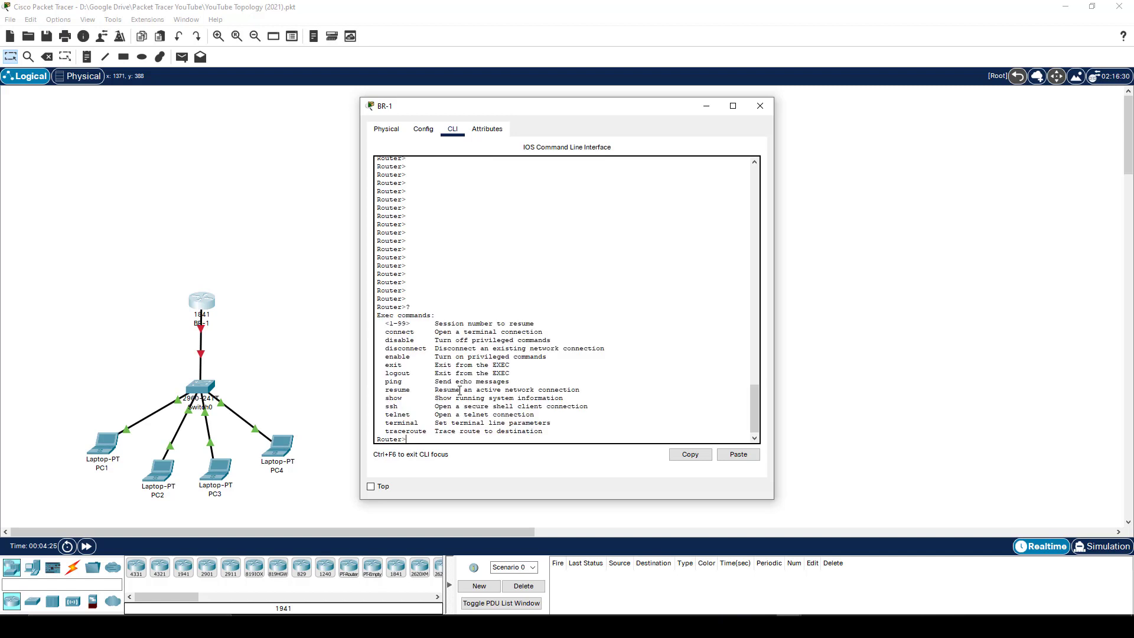
left_click(410, 307)
left_click_drag(377, 307, 408, 307)
left_click(415, 306)
Step: Highlight the ping and enable entries in the help list, then add fresh prompts
left_click_drag(381, 382, 415, 415)
left_click(415, 415)
left_click(434, 404)
left_click_drag(434, 357, 548, 357)
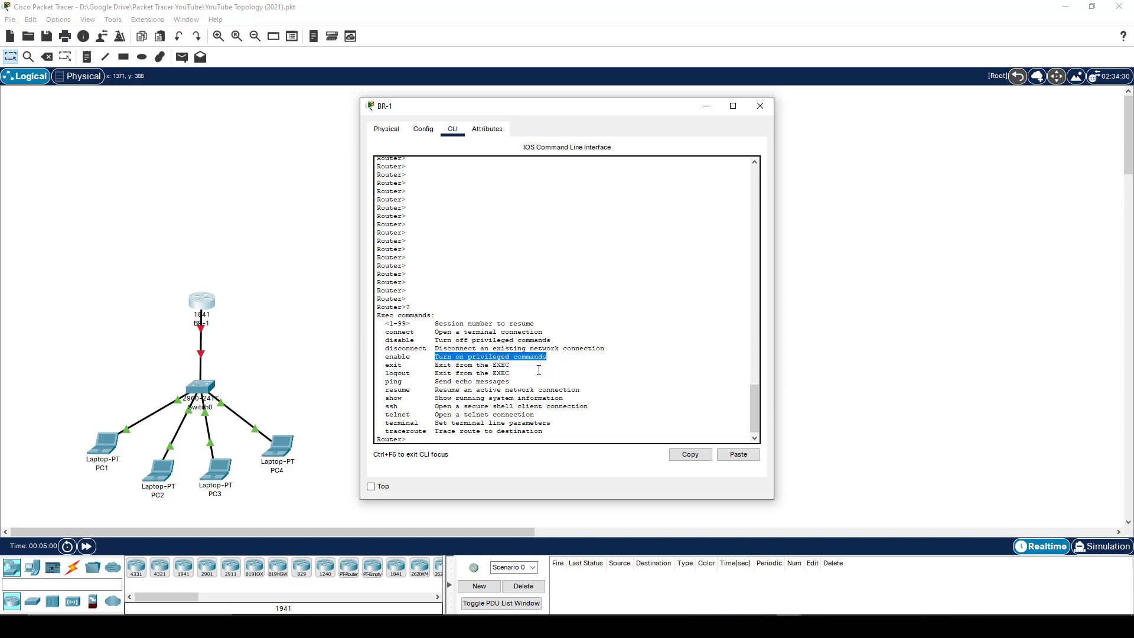
left_click(443, 362)
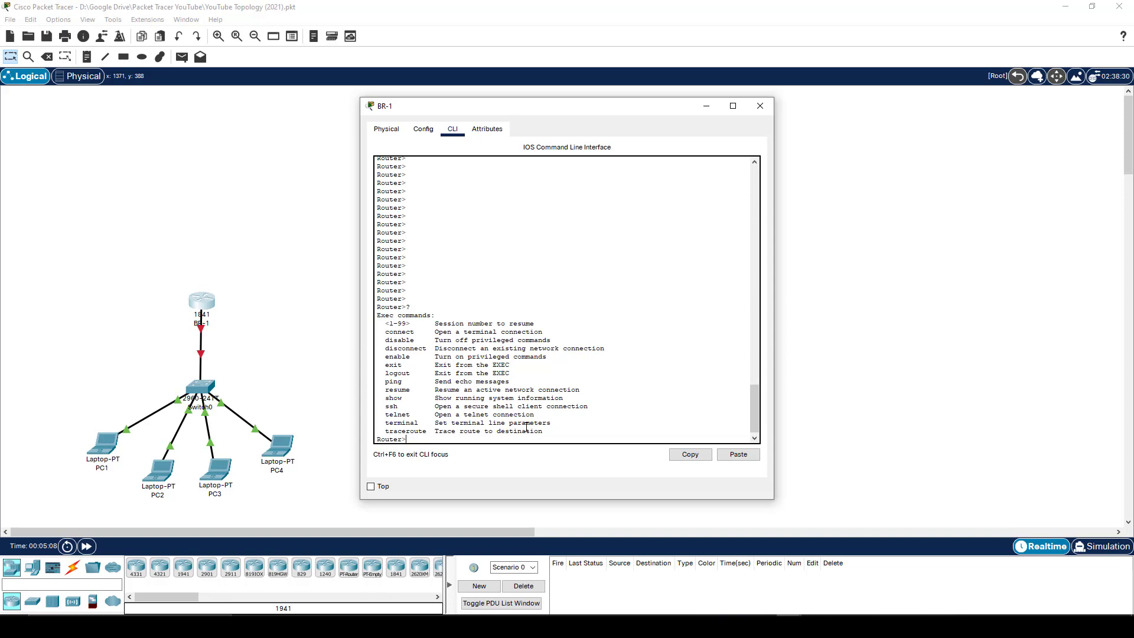
key("Return")
key("Return")
key("Return")
key("Return")
key("Return")
key("Return")
key("Return")
key("Return")
key("Return")
key("Return")
key("Return")
key("Return")
key("Return")
key("Return")
key("Return")
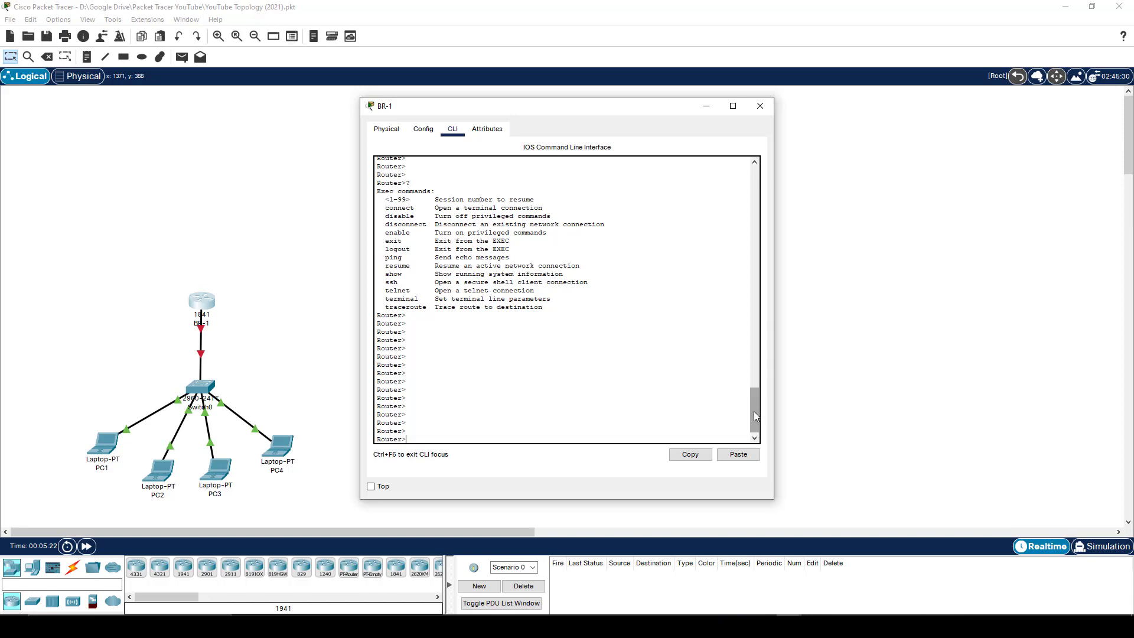
mouse_move(754, 411)
left_mouse_down()
mouse_move(756, 348)
mouse_move(765, 419)
left_mouse_up()
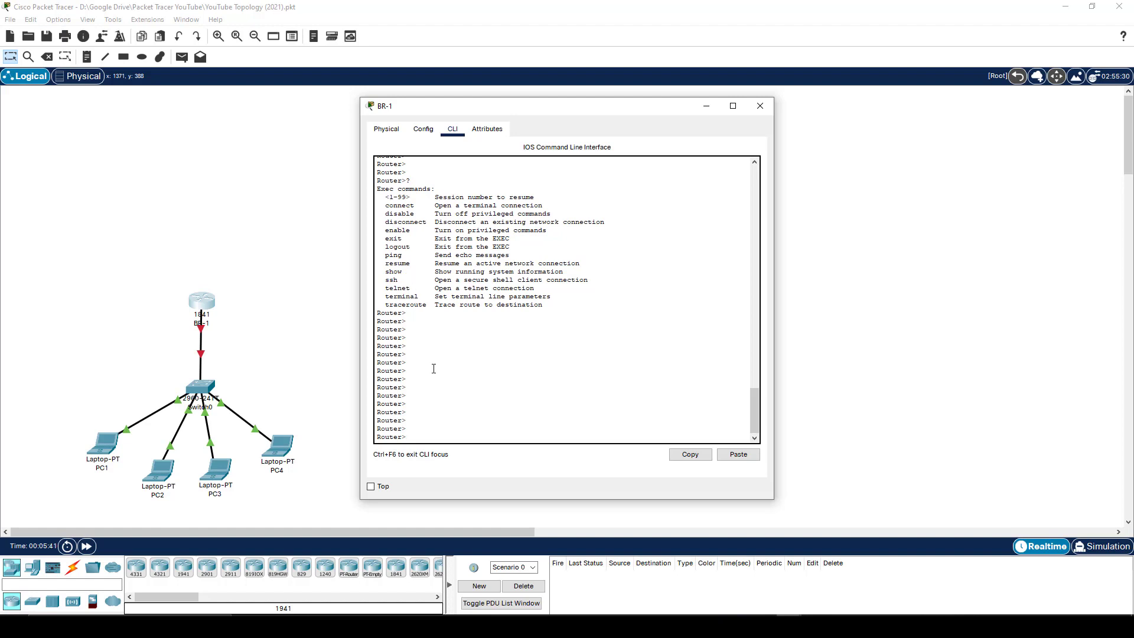
Step: Try Tab-completing e, highlight enable in the help list, and run e? listing enable and exit
key("Return")
key("Return")
key("Return")
key("Return")
key("Return")
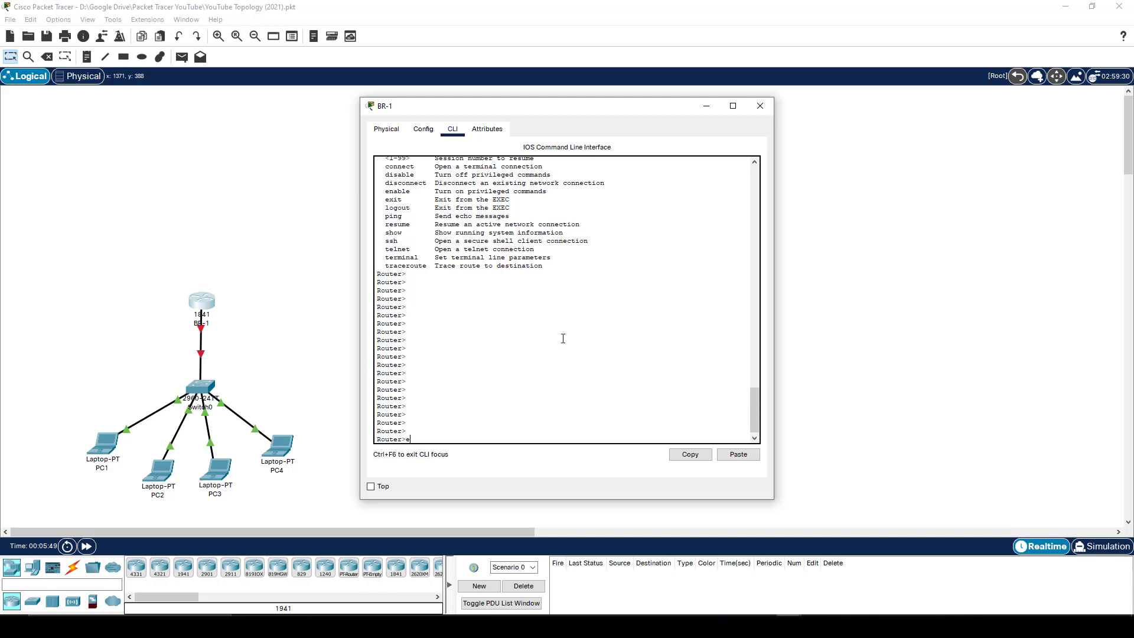
key("Tab")
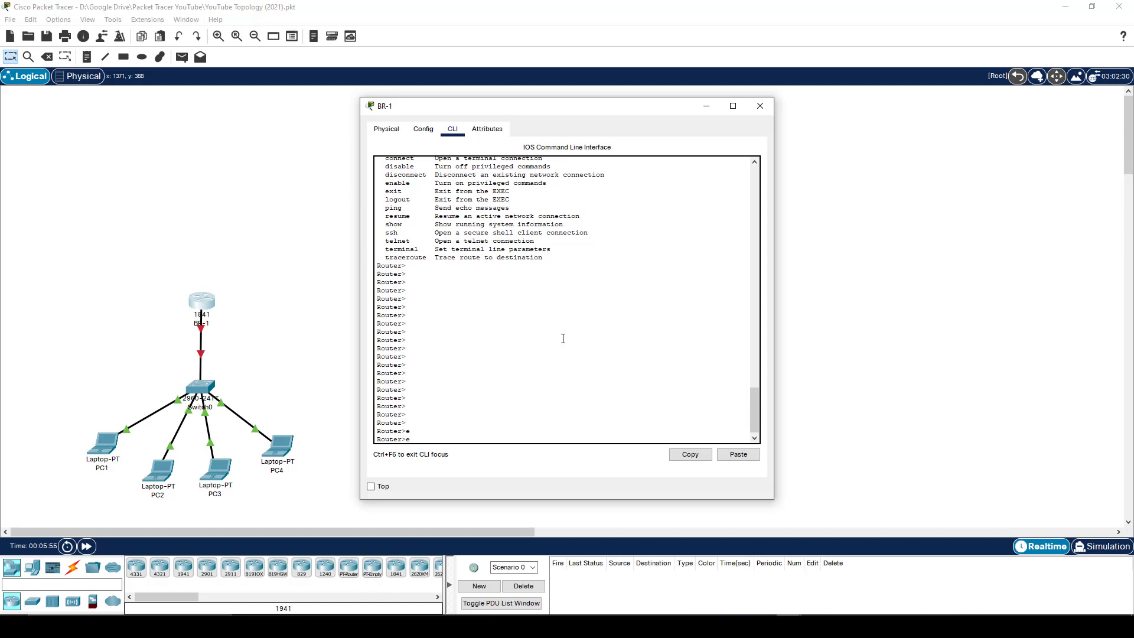
key("Tab")
key("Tab")
key("Tab")
key("Tab")
key("Tab")
key("Tab")
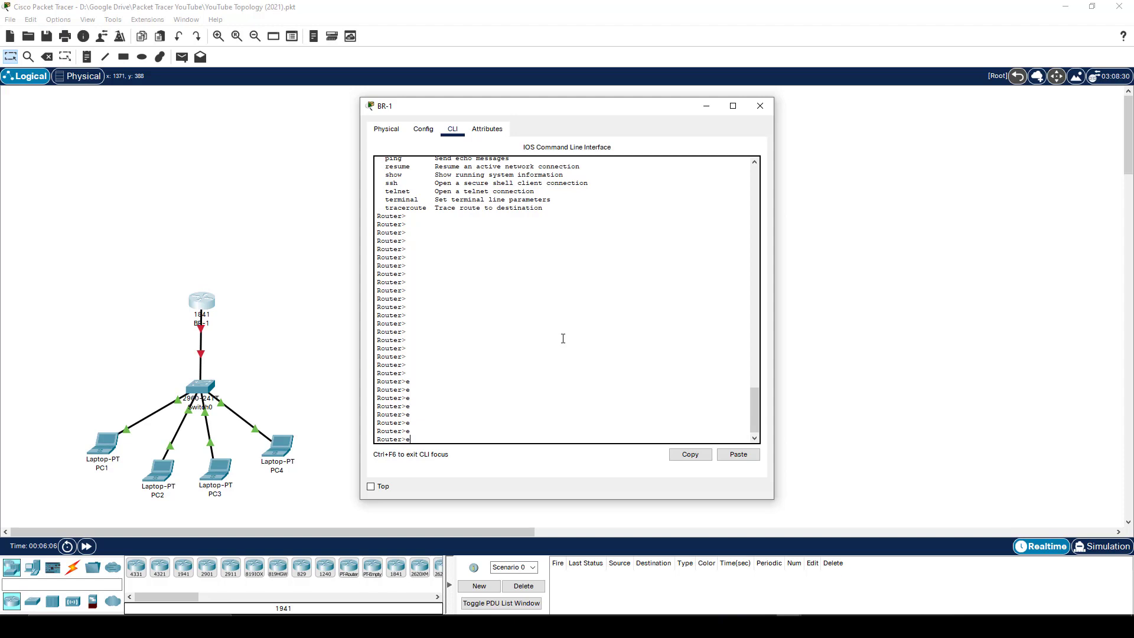
scroll(439, 275, "up", 6)
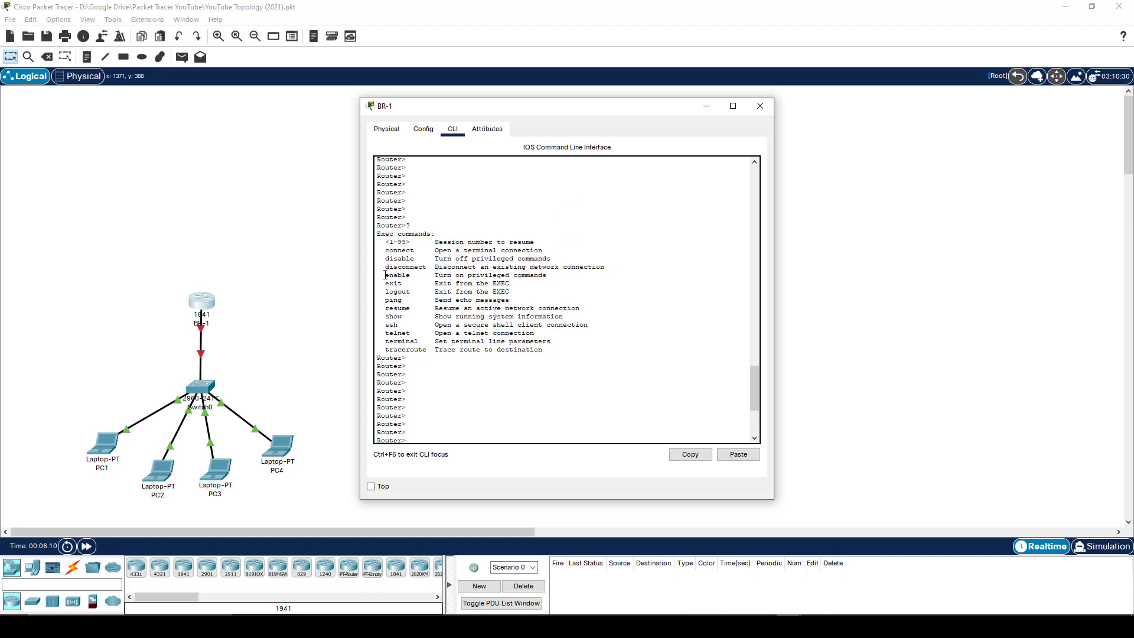
left_click_drag(384, 275, 409, 284)
key("Return")
key("Return")
key("Return")
key("Return")
key("Return")
key("Return")
key("Return")
key("Return")
key("Return")
type("e e e e e e e e")
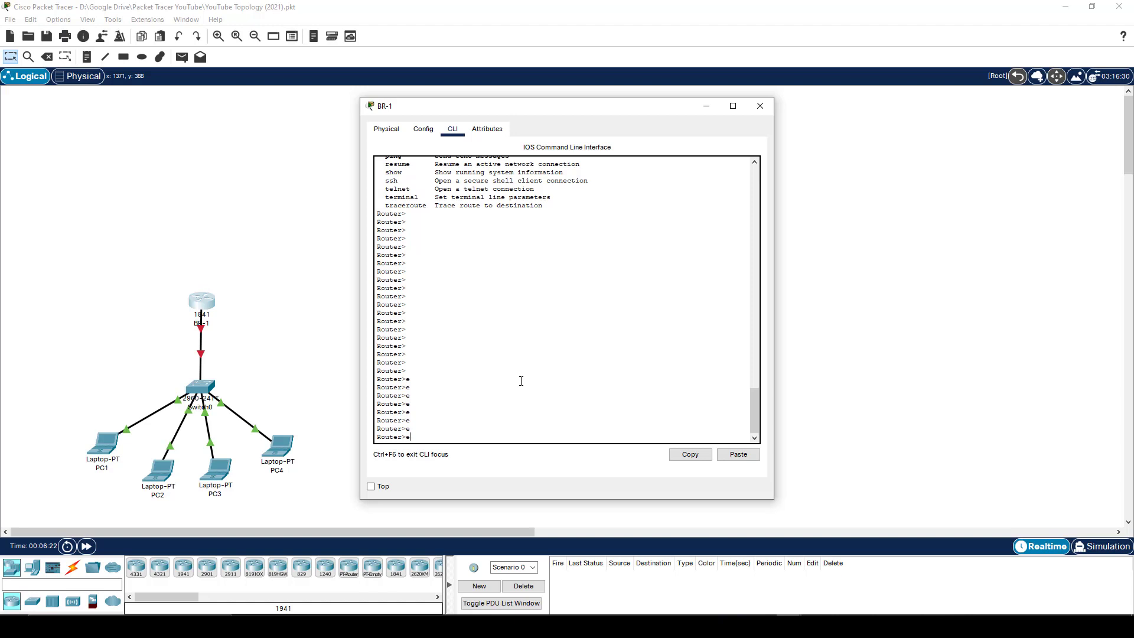
type("?")
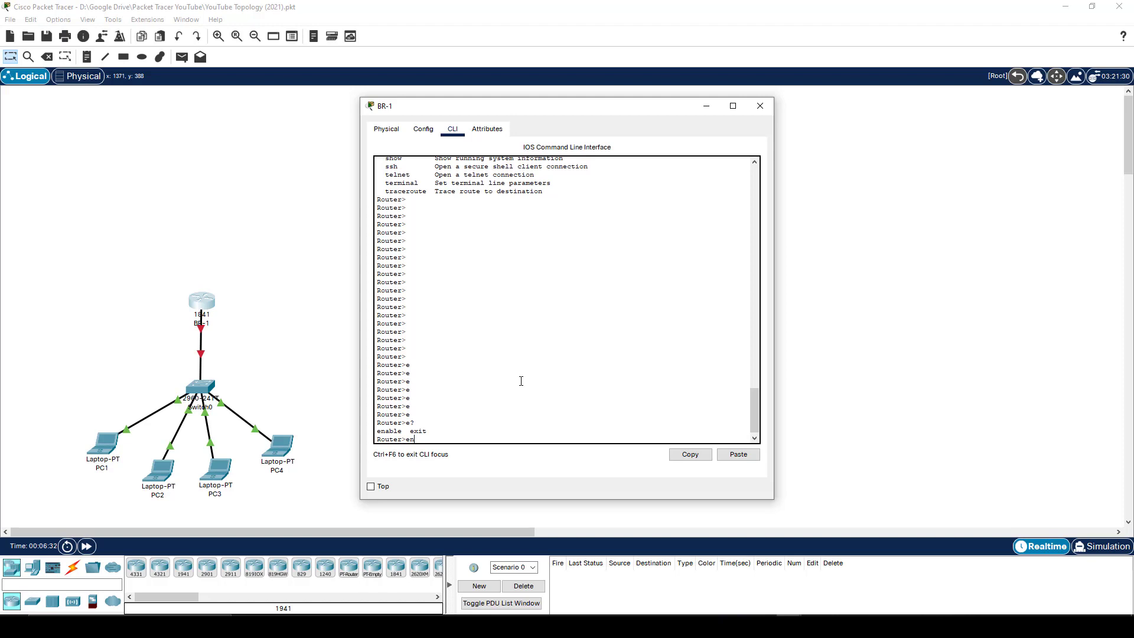
Step: Tab-complete en to enable, erase it, and submit e to show it is ambiguous
key("Tab")
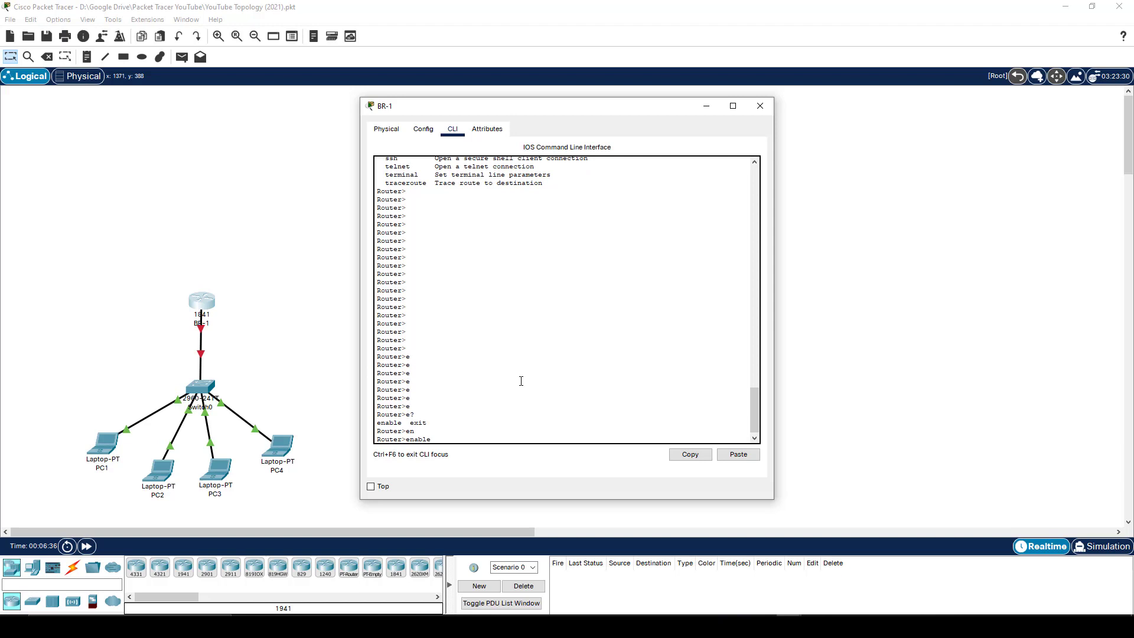
key("BackSpace")
key("BackSpace")
key("BackSpace")
key("BackSpace")
key("BackSpace")
key("BackSpace")
key("BackSpace")
key("Return")
key("Return")
key("Return")
key("Return")
key("Return")
key("Return")
key("Return")
key("Return")
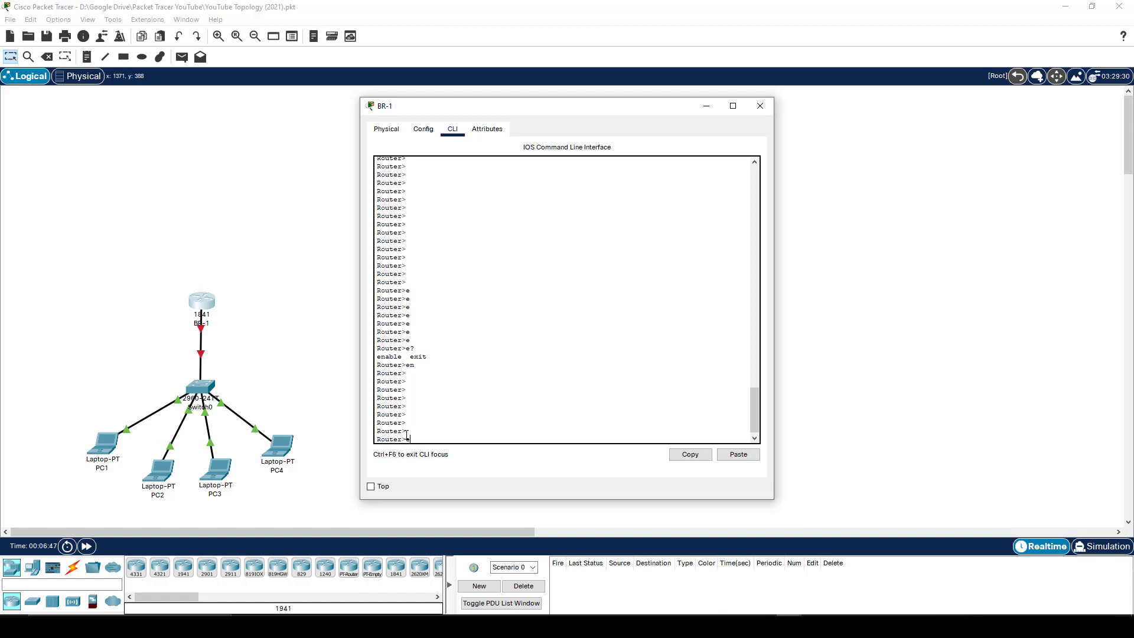
type("e")
key("Return")
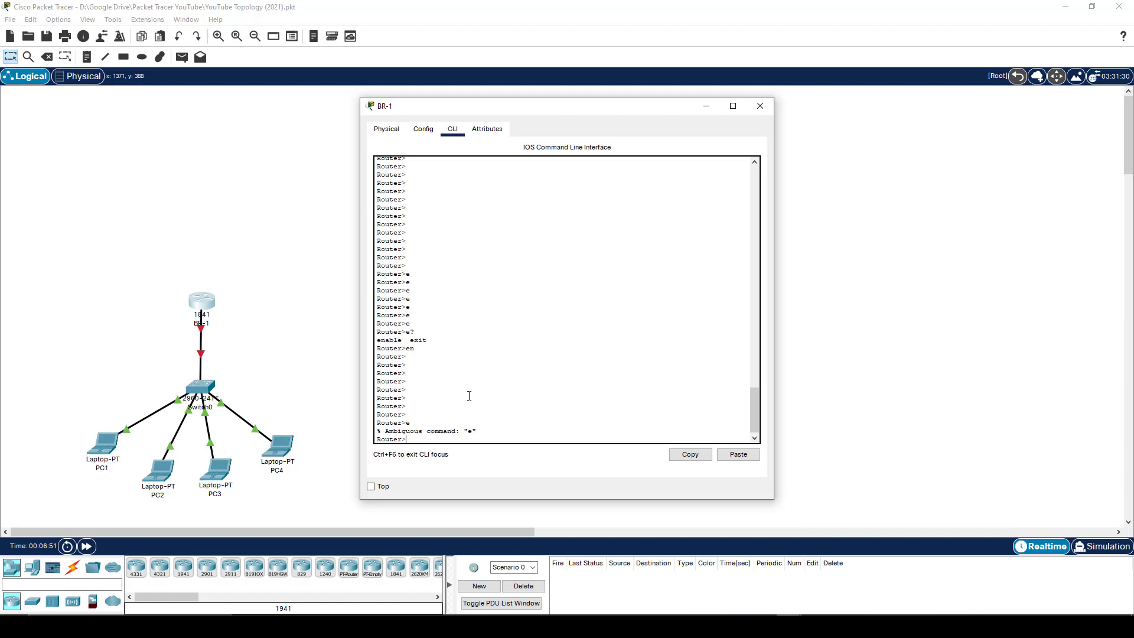
key("Return")
key("Return")
key("Return")
key("Return")
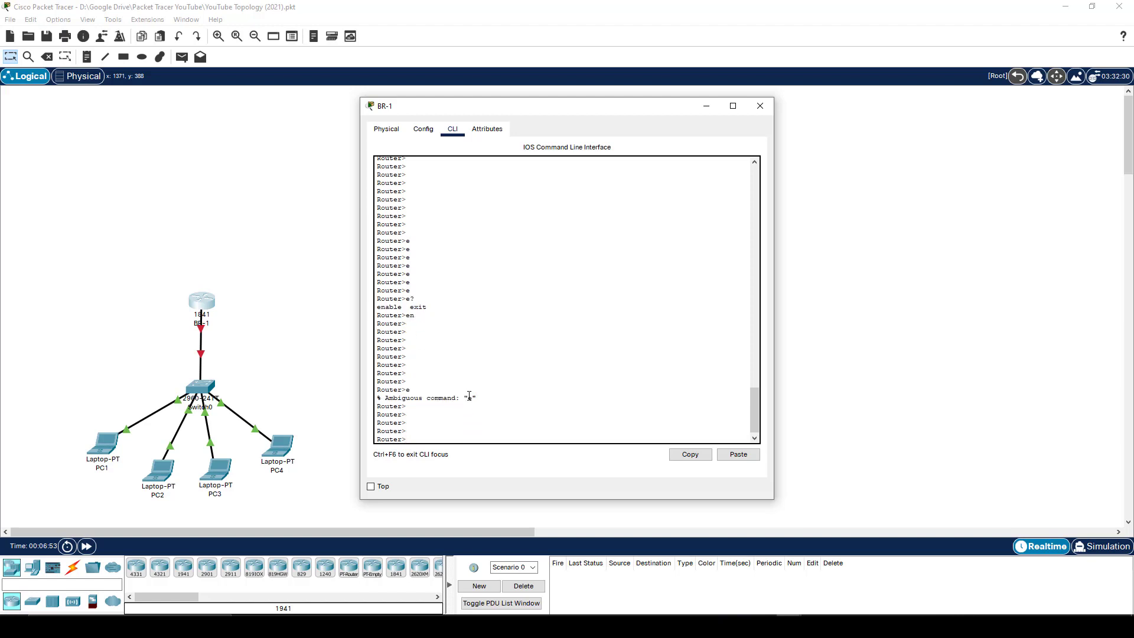
Step: Enter en to reach Router# and list the privileged Exec commands with ?
type("en")
key("Return")
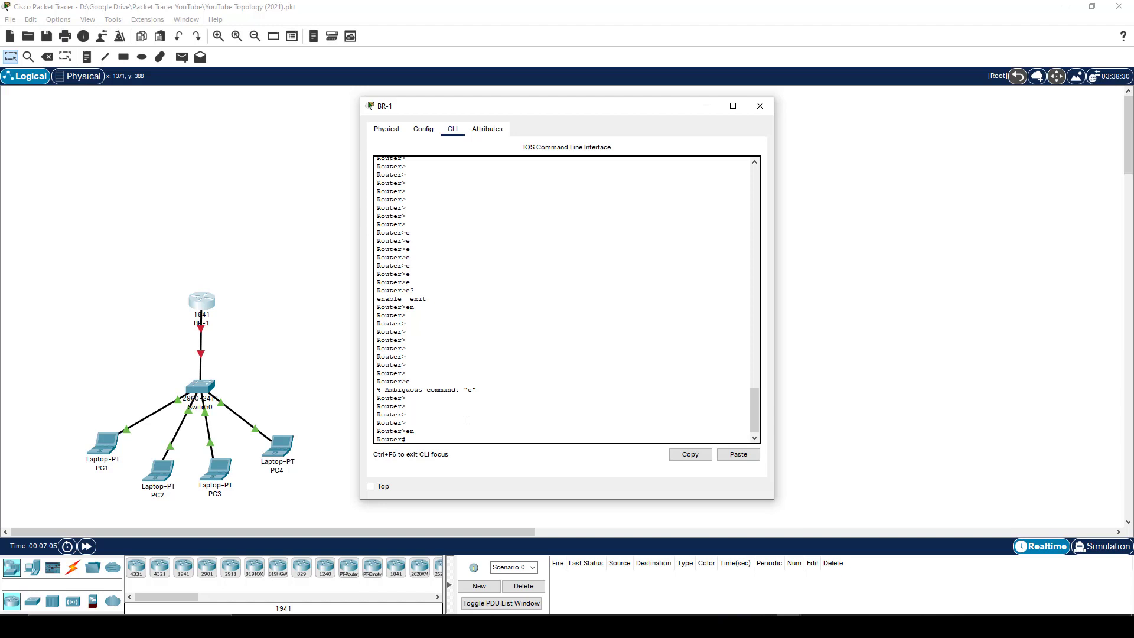
key("Return")
key("Return")
key("Return")
key("Return")
key("Return")
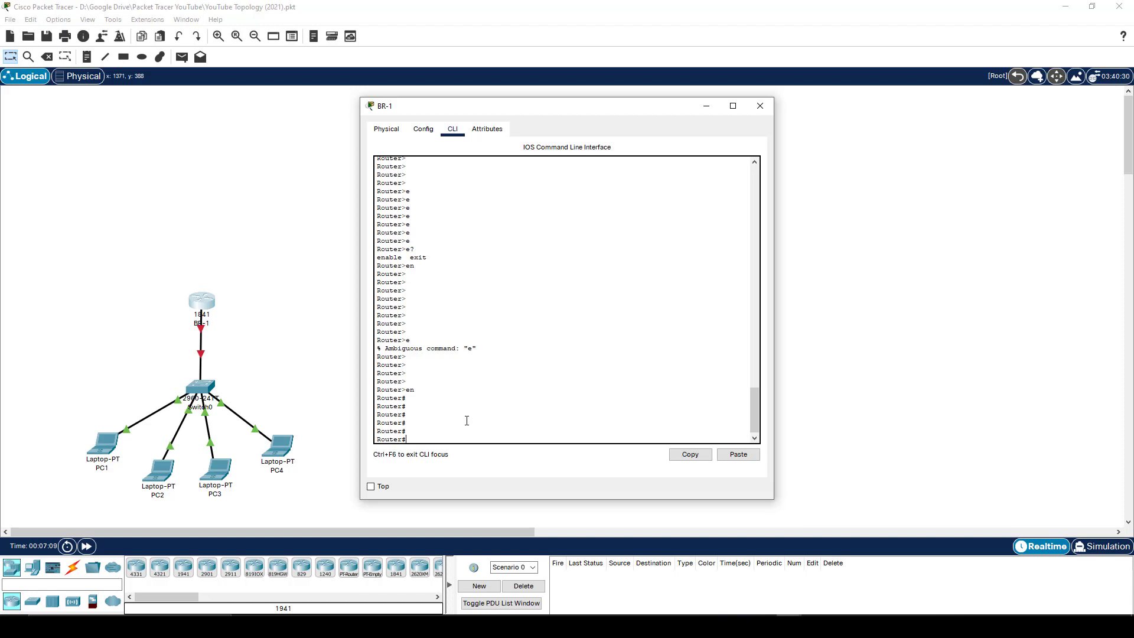
type("?")
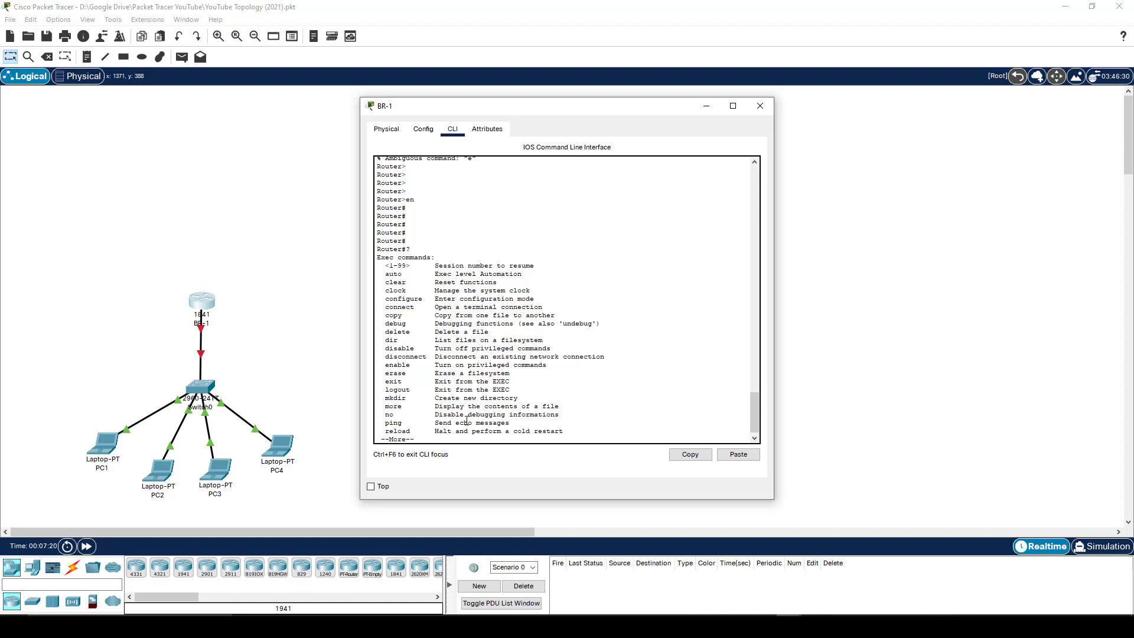
Step: Highlight disable in the help list and page to the end of the command list
left_click_drag(385, 348, 415, 350)
left_click(407, 373)
key("space")
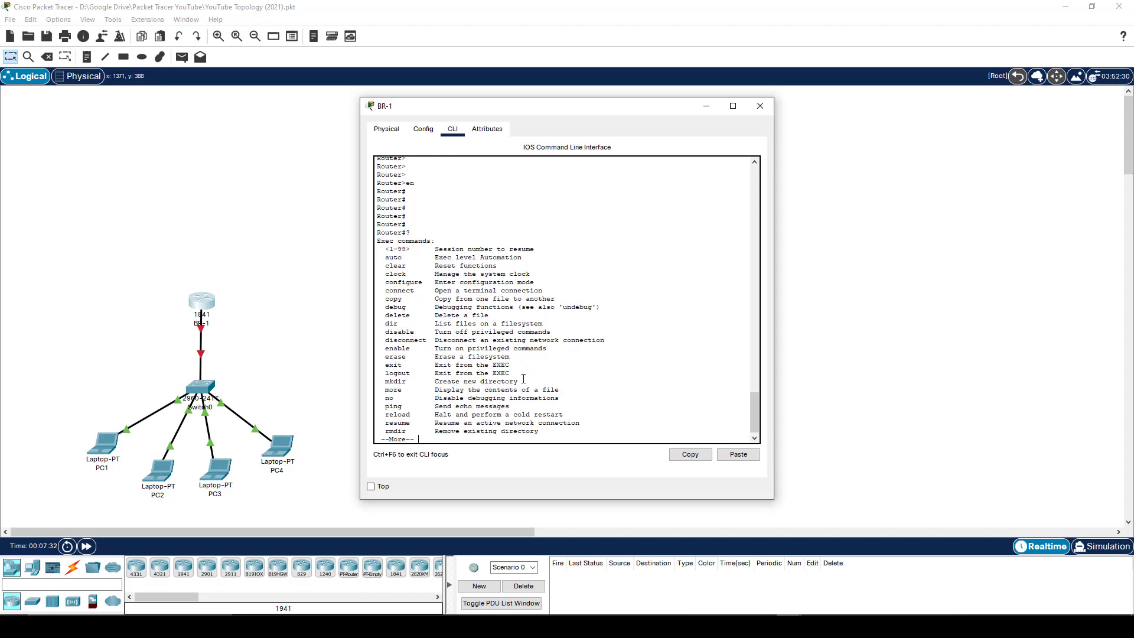
key("Return")
key("Return")
key("Return")
key("Return")
key("Return")
key("Return")
key("Return")
key("Return")
key("Return")
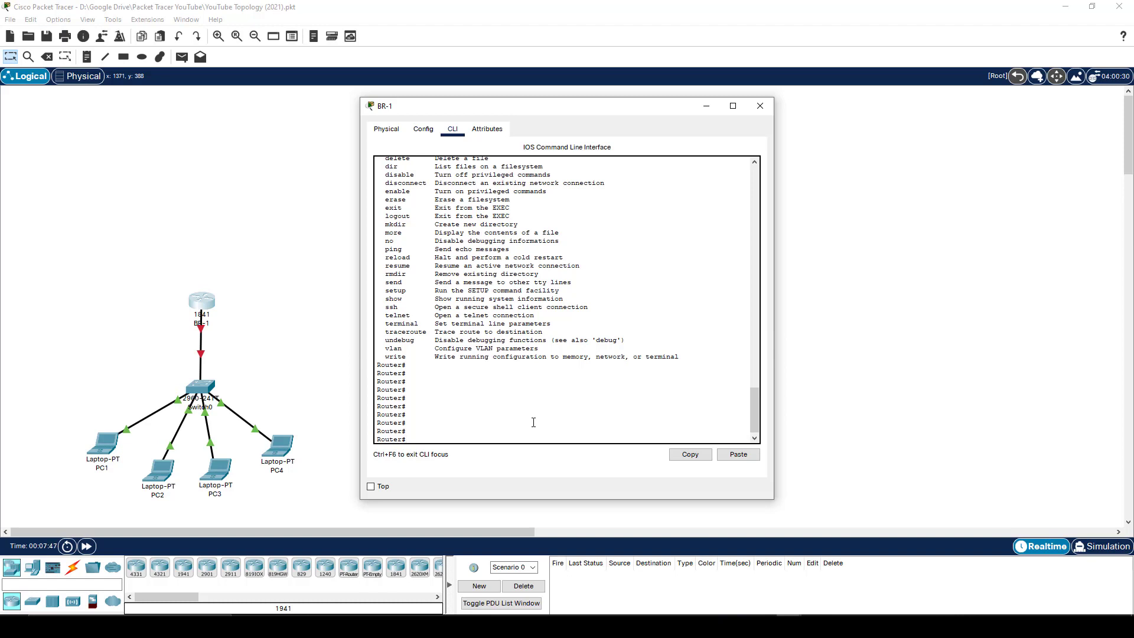
key("Return")
key("Return")
key("Return")
key("Return")
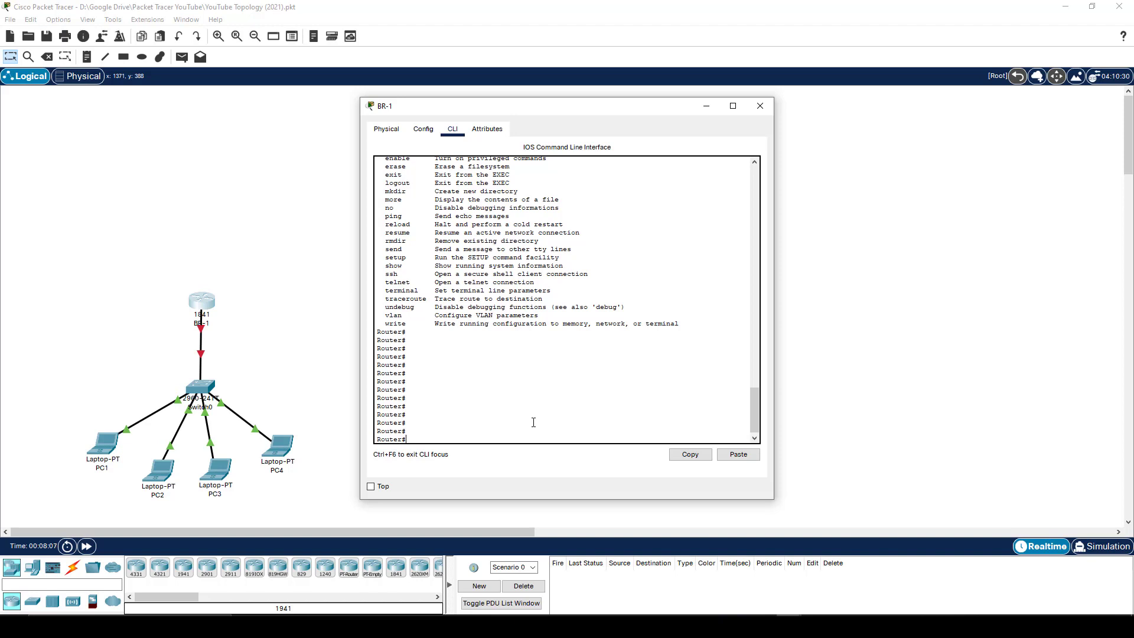
Step: Run show running-config and page through the 556-byte configuration, still hostname Router
type("run")
key("Tab")
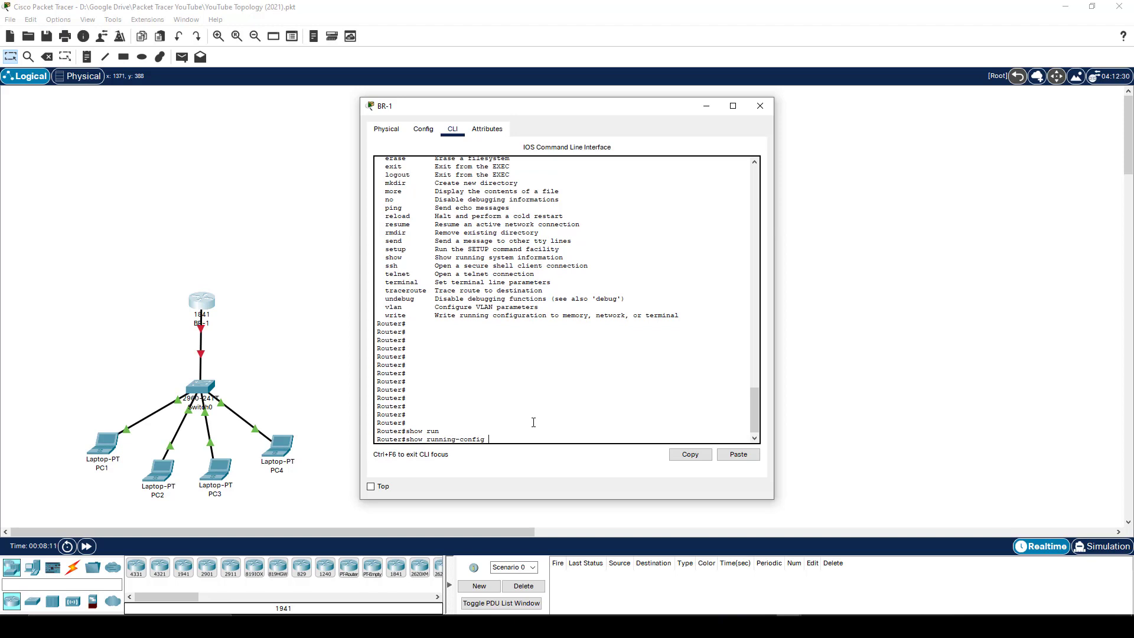
key("Return")
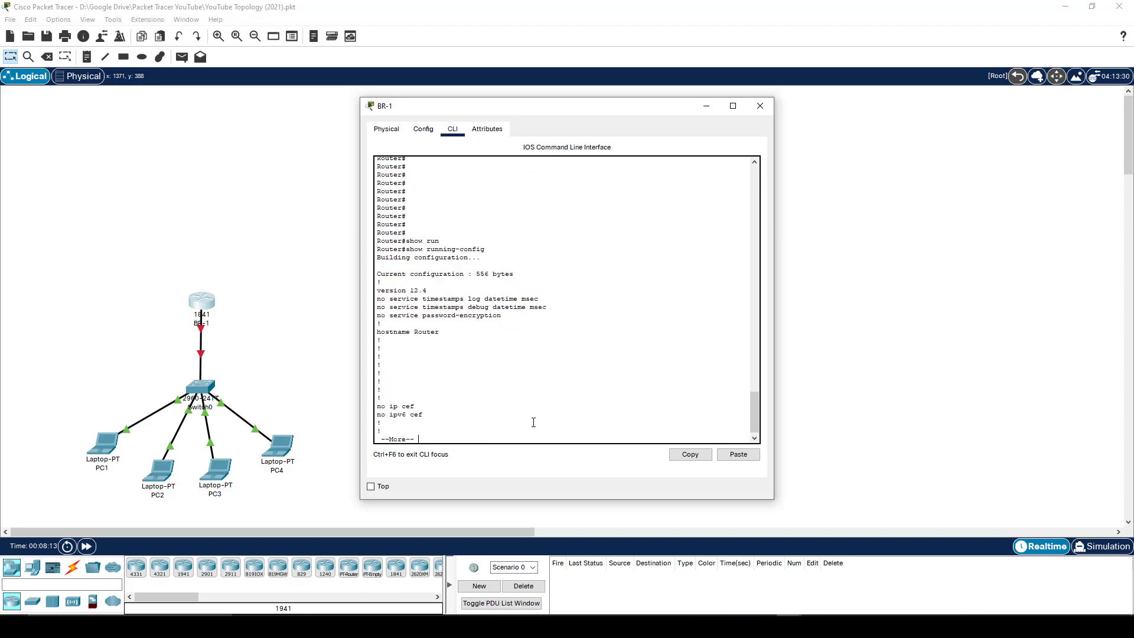
key("space")
Step: Run sh ip int bri to show BR-1's interface summary
key("Return")
key("Return")
key("Return")
key("Return")
key("Return")
key("Return")
key("Return")
key("Return")
key("Return")
key("Return")
key("Return")
key("Return")
key("Return")
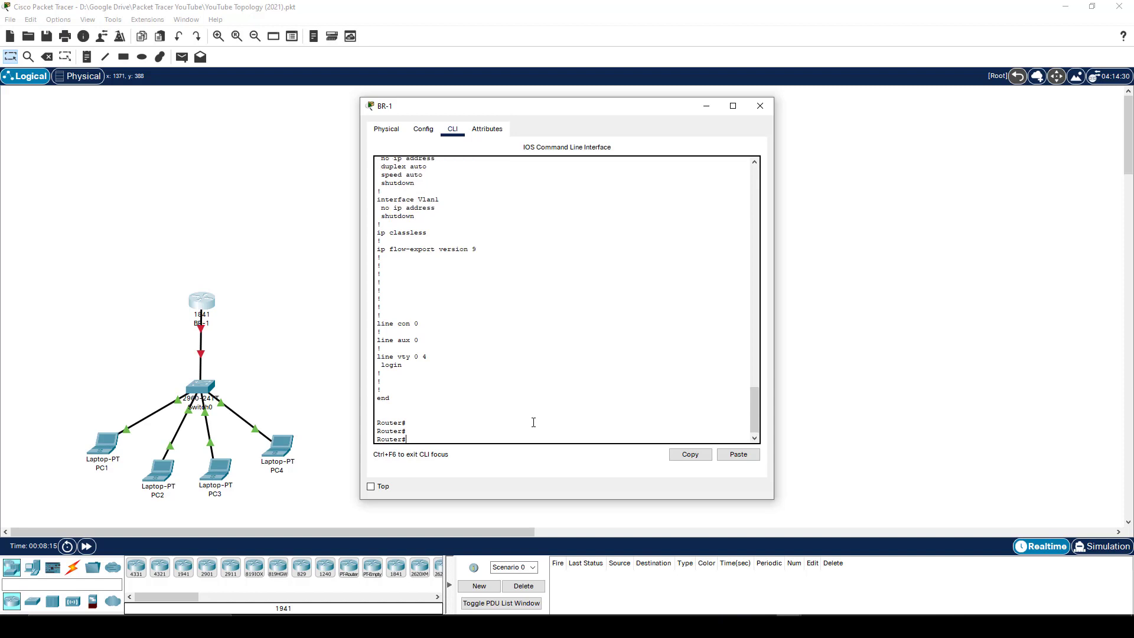
key("Return")
key("Return")
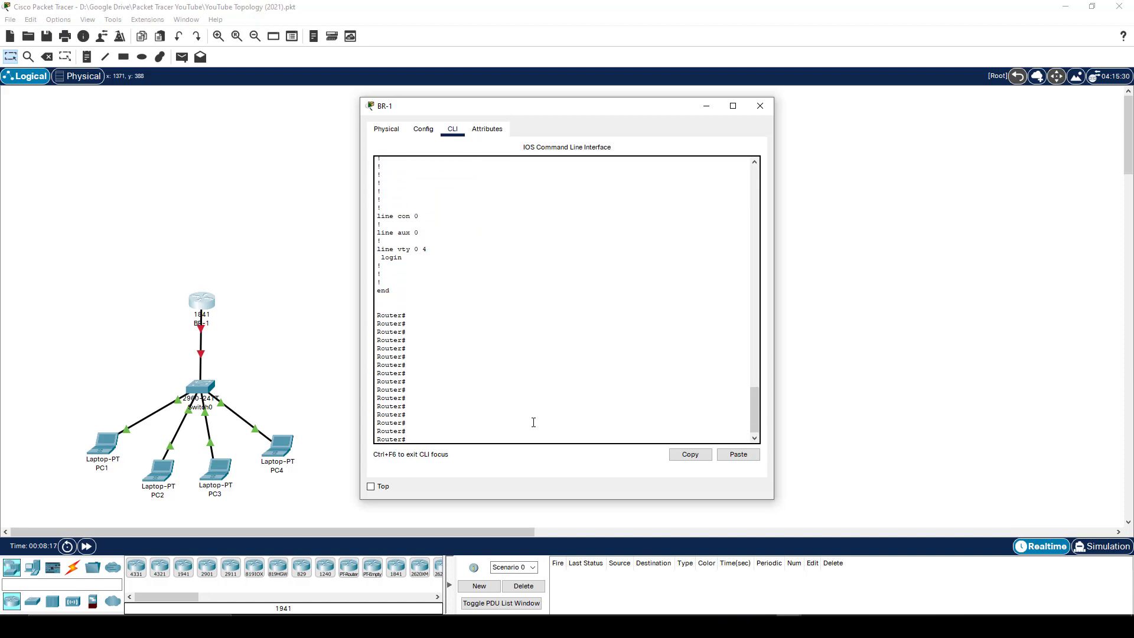
type("sh ip int bri")
key("Return")
key("Return")
key("Return")
key("Return")
key("Return")
key("Return")
key("Return")
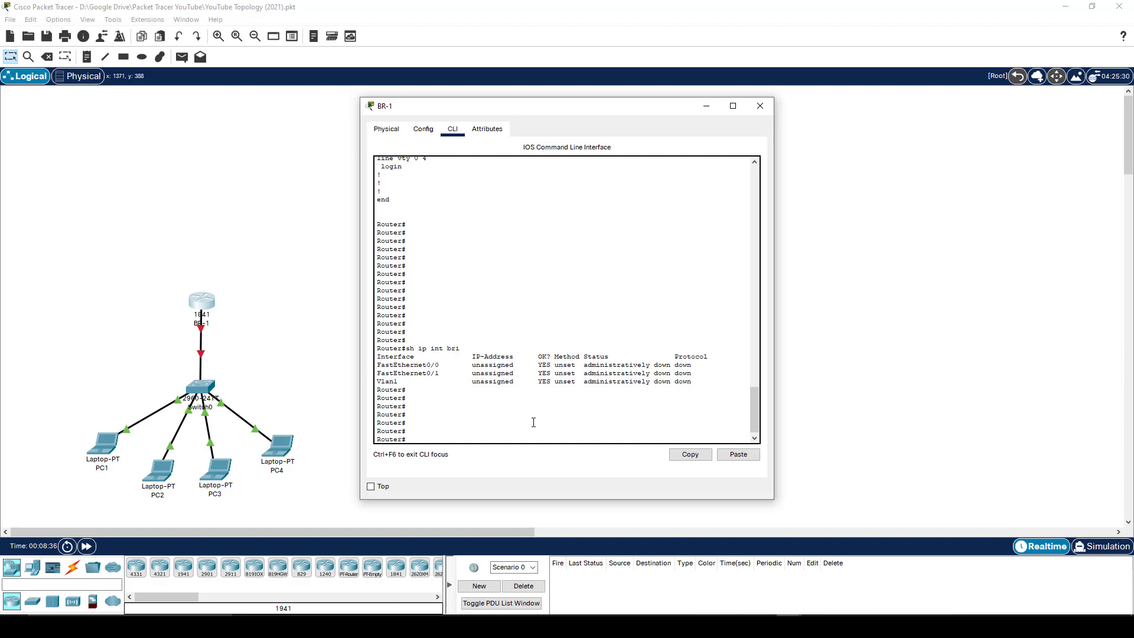
Step: Run the full show ip interface brief, correcting the misspelled 'interfaace' via command recall
key("Return")
key("Return")
key("Return")
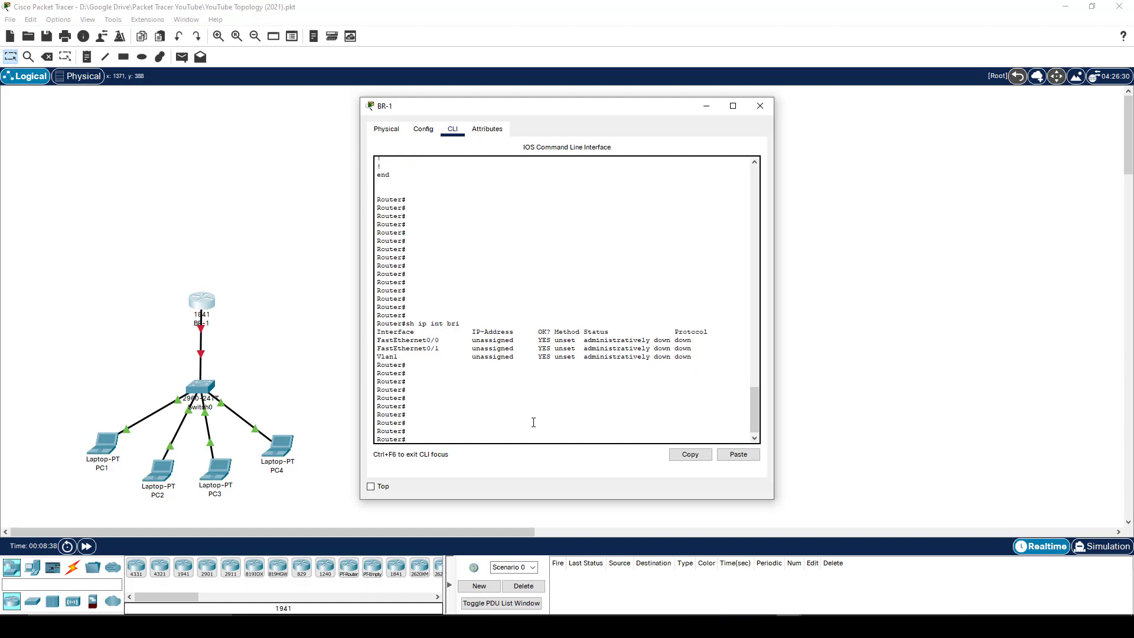
type("show ip interfaace brief")
key("Return")
key("Return")
key("Return")
key("Return")
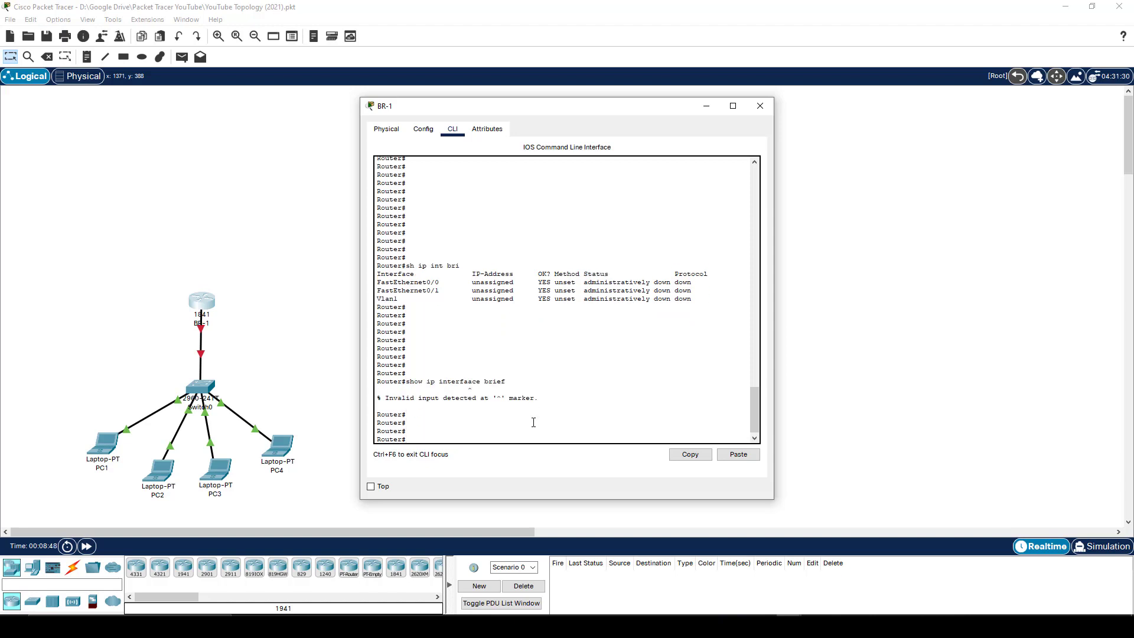
key("Up")
key("BackSpace")
key("BackSpace")
key("BackSpace")
key("BackSpace")
key("BackSpace")
type("ce brief")
key("Return")
key("Return")
key("Return")
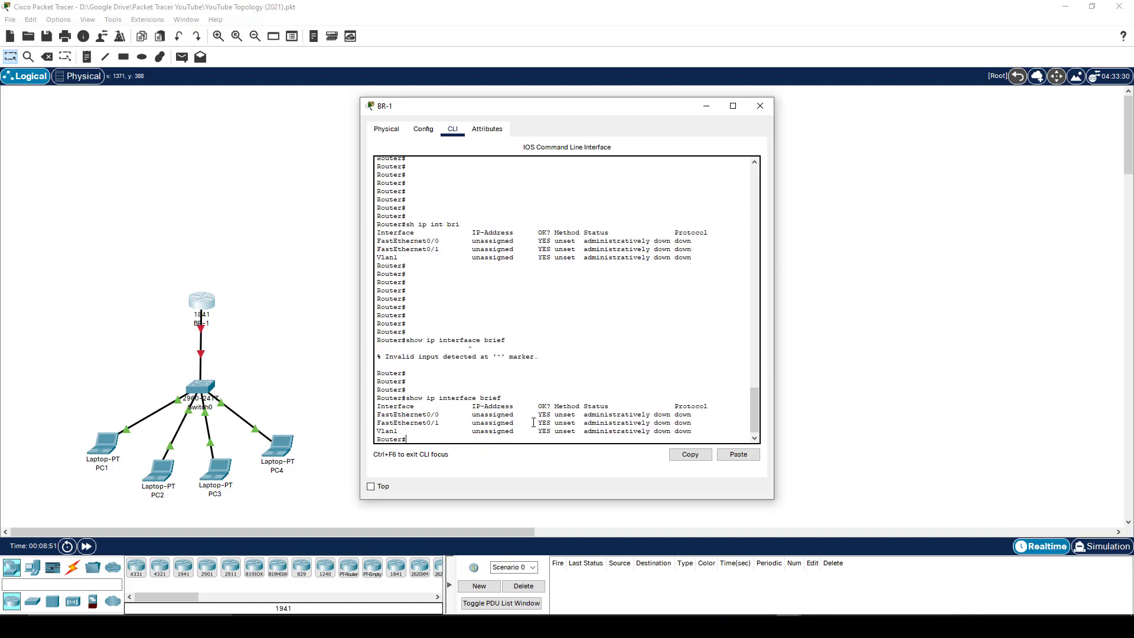
key("Return")
key("Return")
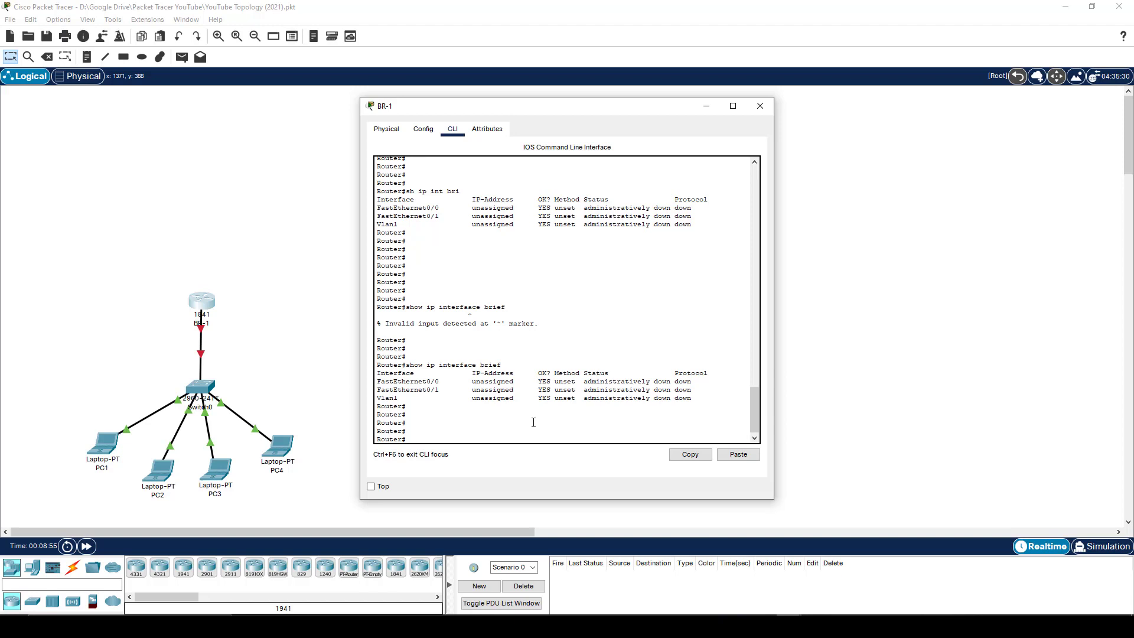
Step: Build sh ip int b with ? help at each word, then run it to reprint the interface table
type("?")
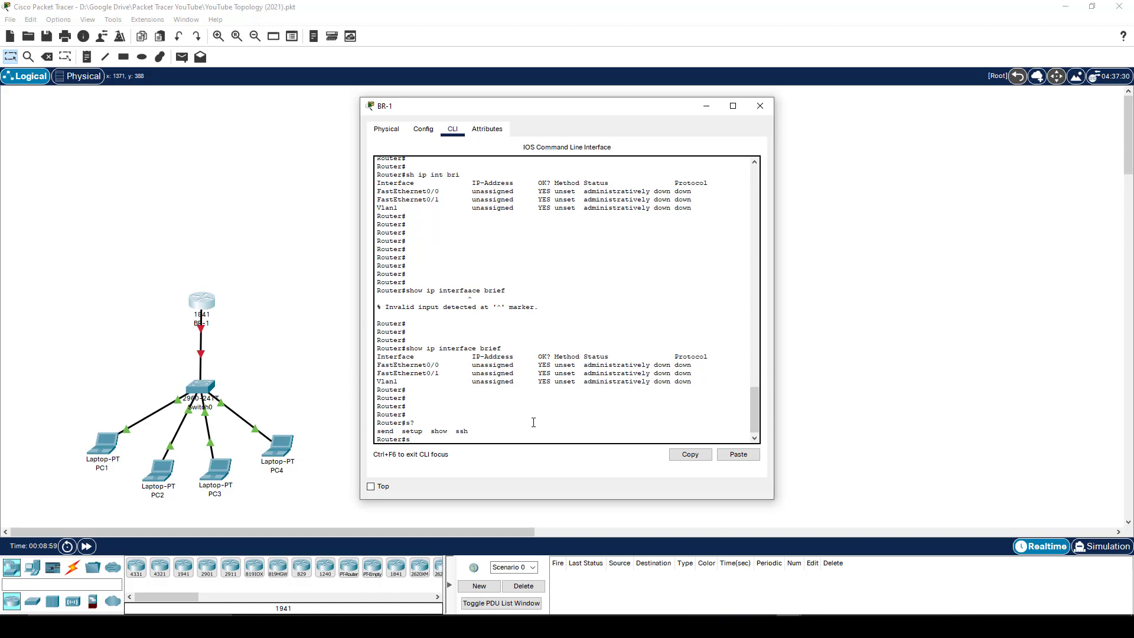
type("h?")
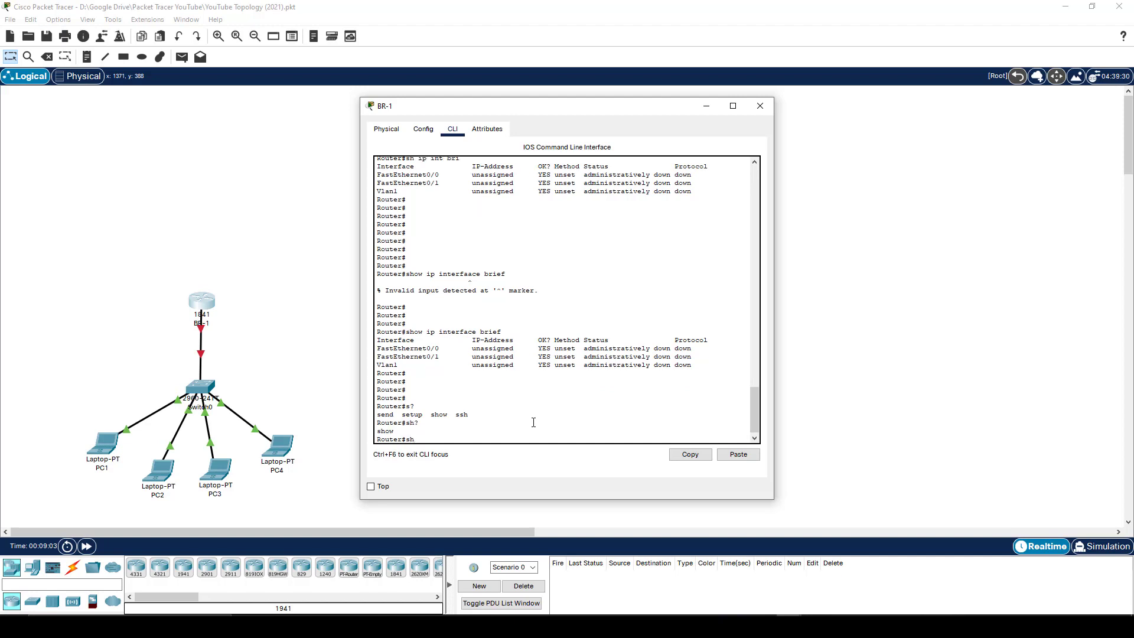
type(" i")
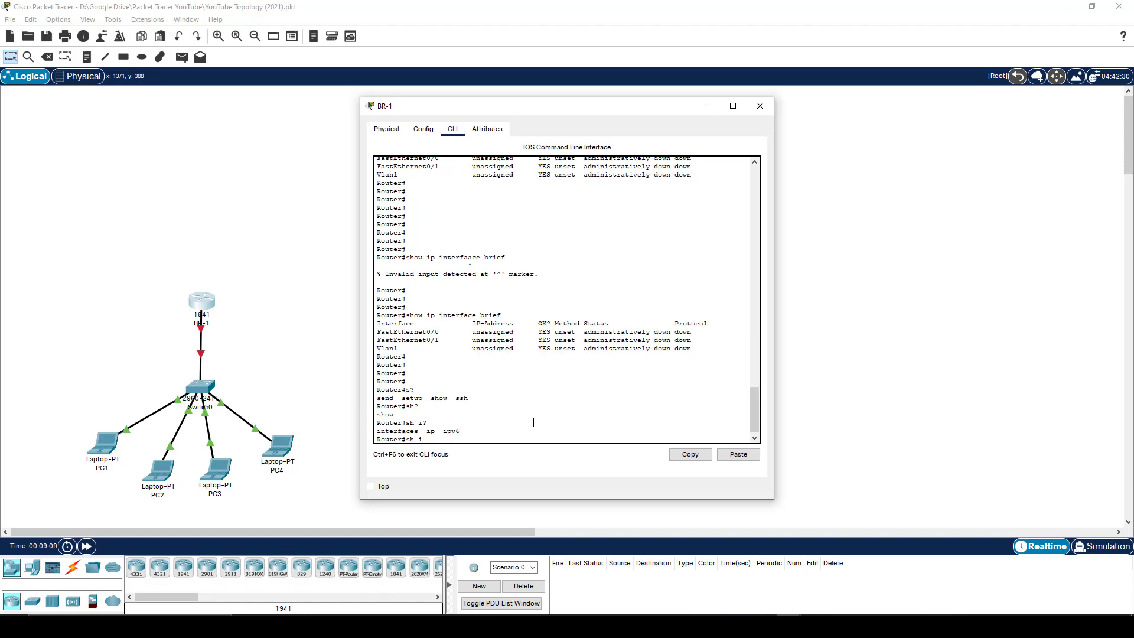
type("?p")
type(" ?")
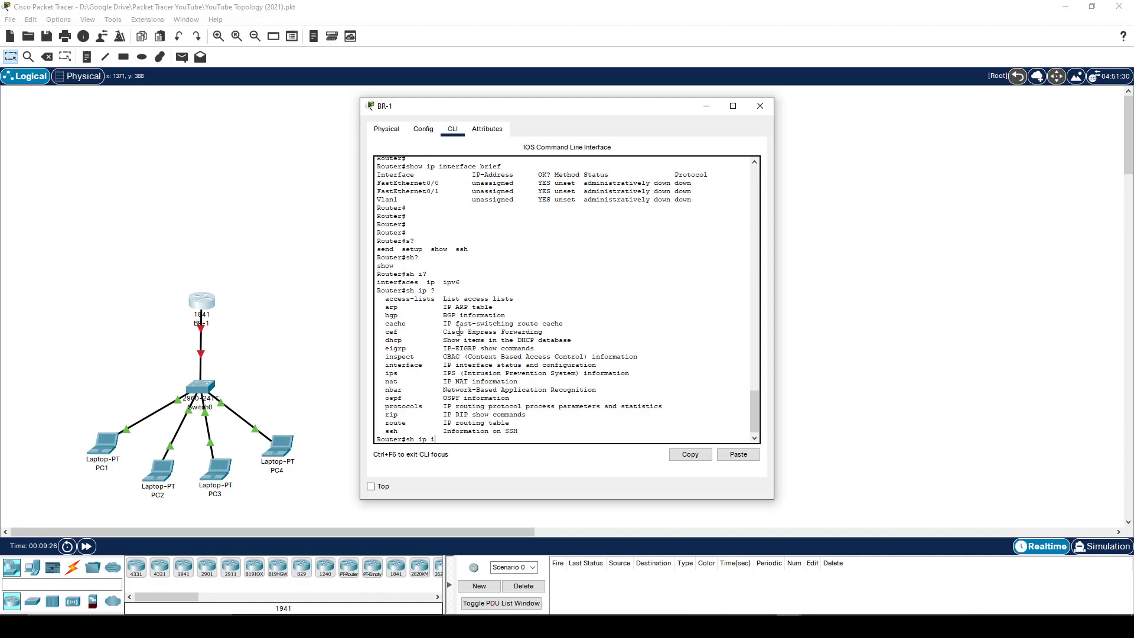
type("?")
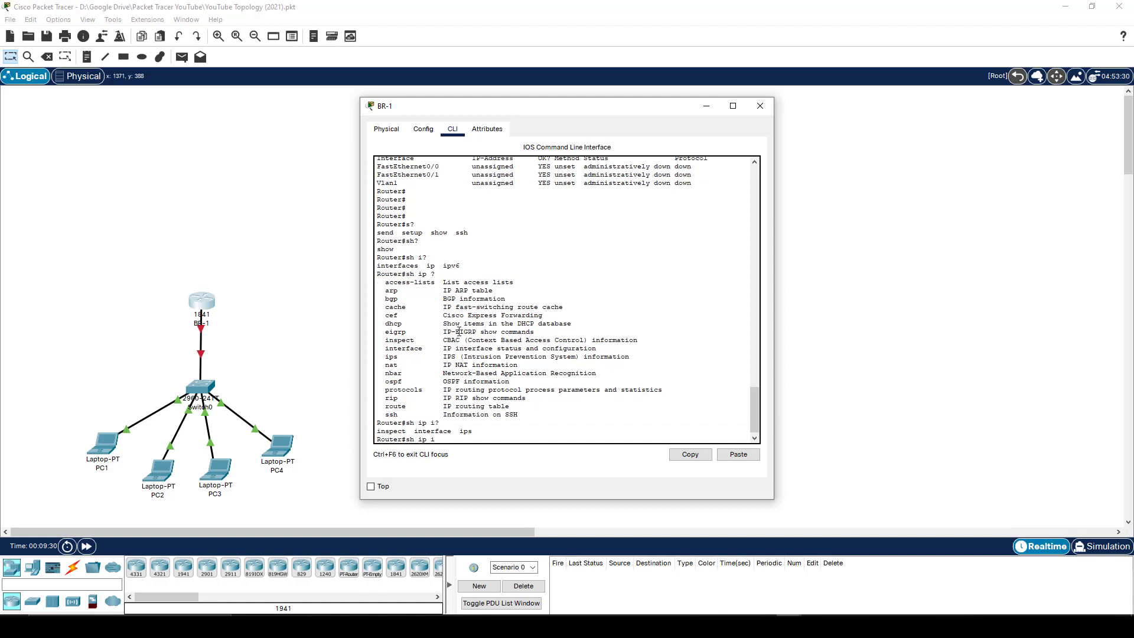
type("n")
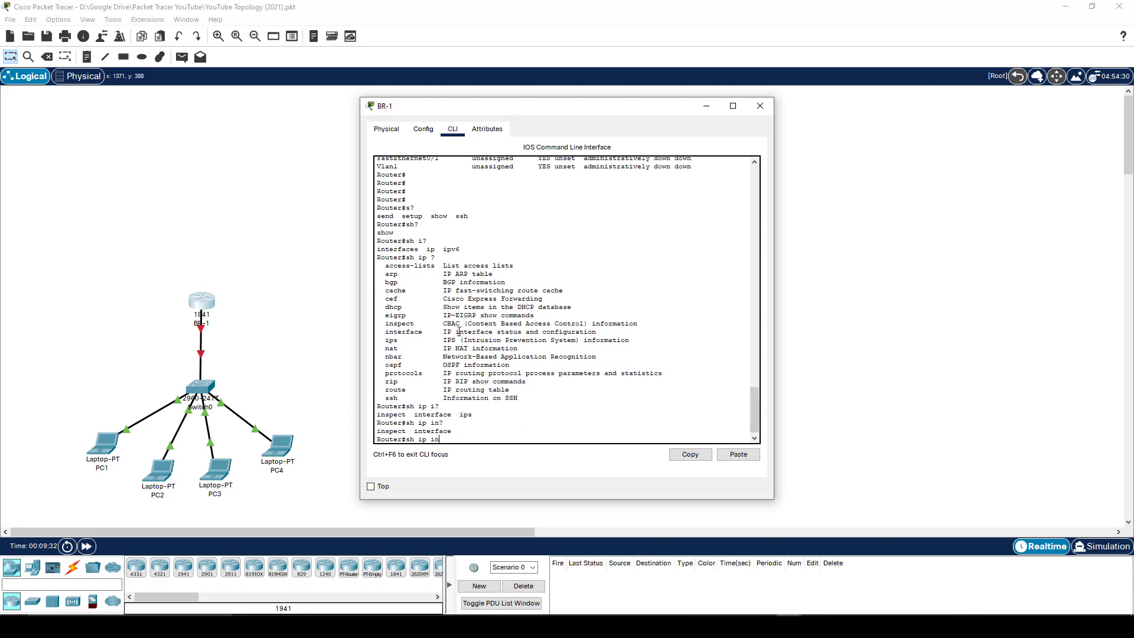
type("?t?")
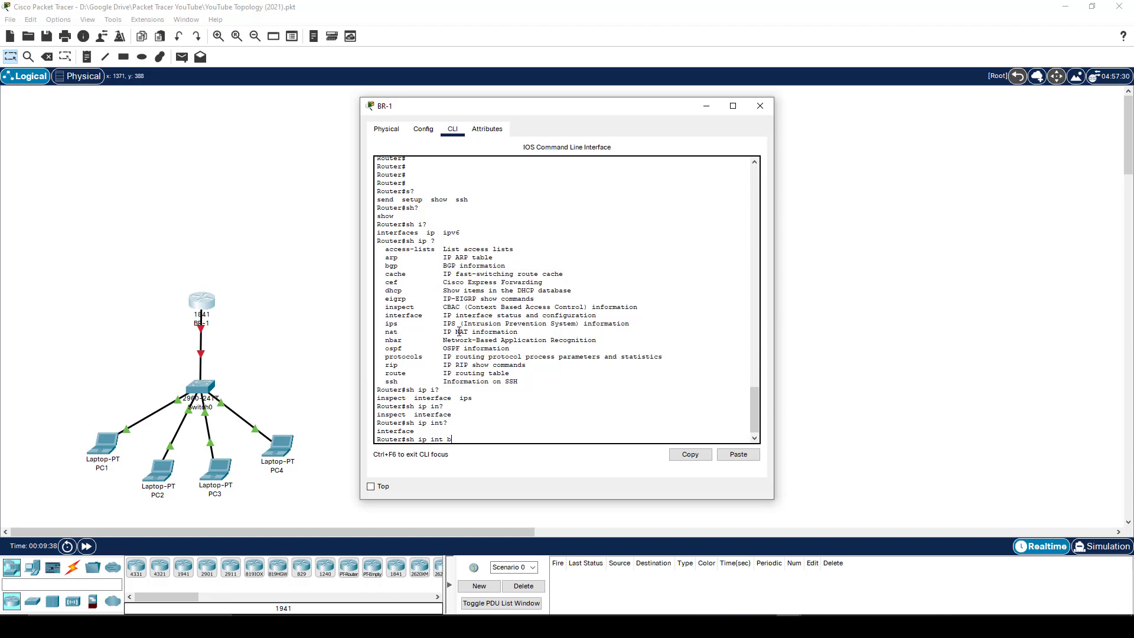
type(" b?")
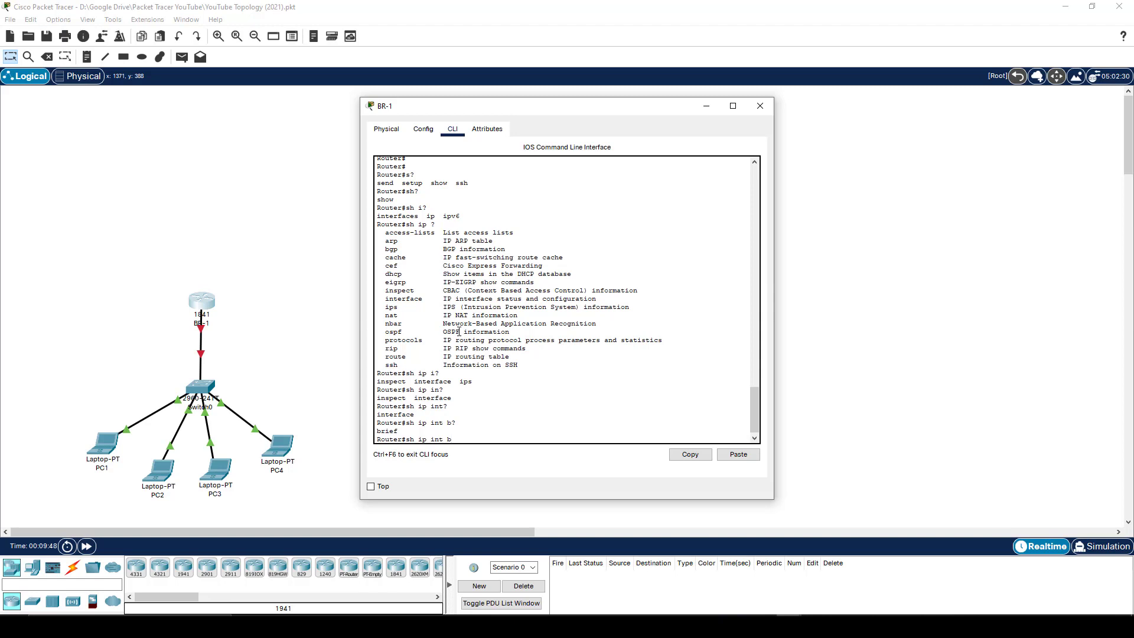
key("Return")
key("Return")
key("Return")
key("Return")
key("Return")
key("Return")
key("Return")
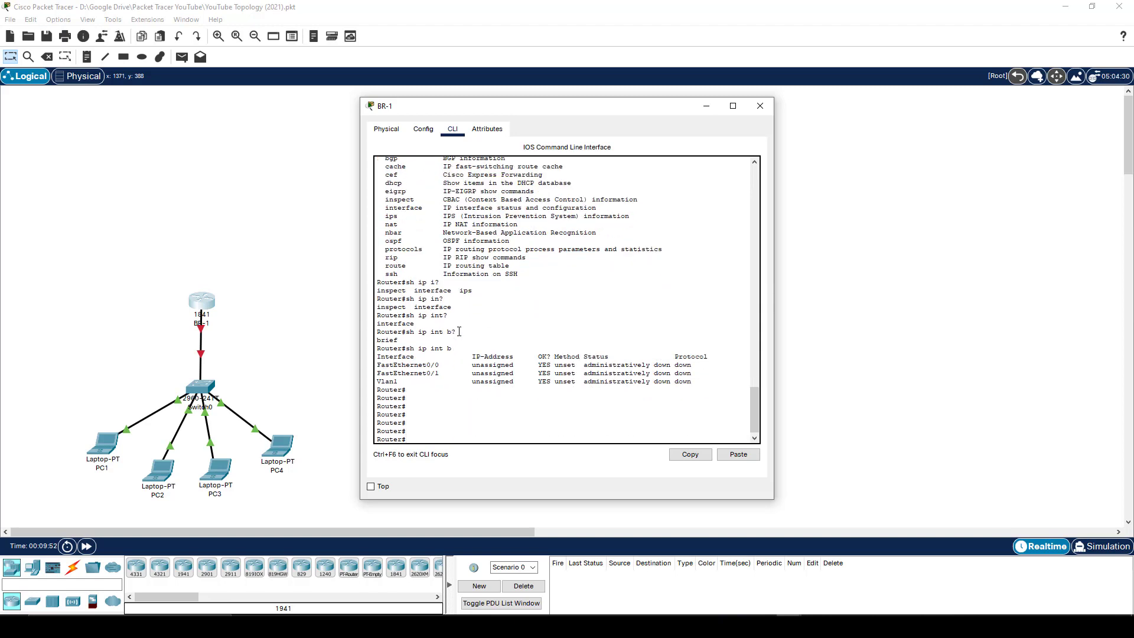
key("Return")
key("Return")
key("Return")
key("Return")
key("Return")
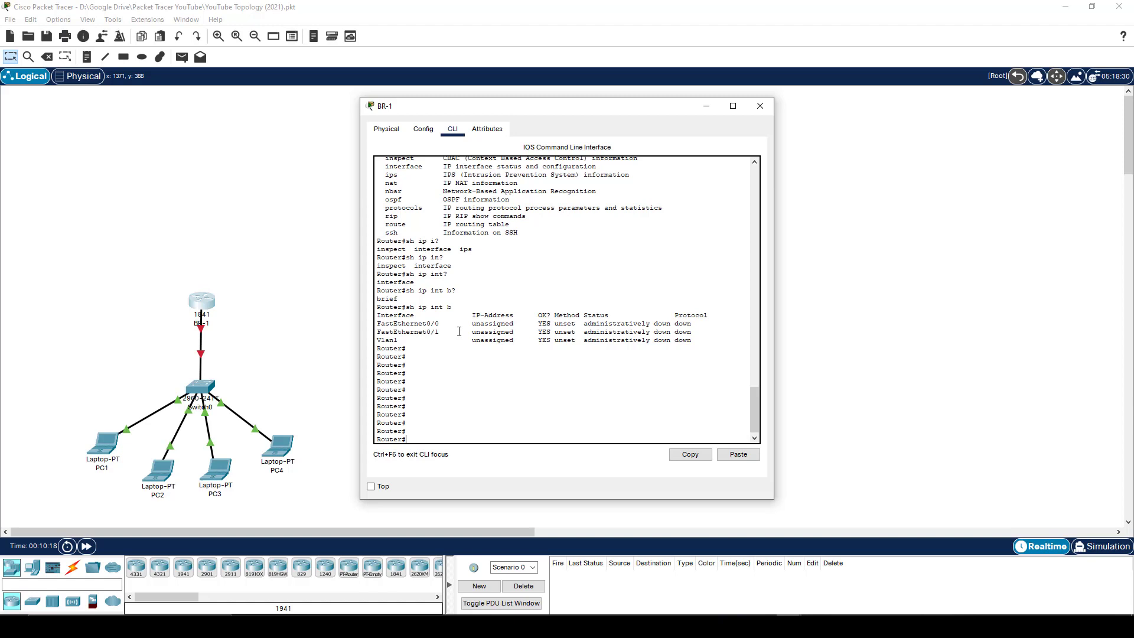
Step: Browse BR-1's command history, clearing recalled commands back to an empty Router# prompt
key("Up")
key("Up")
key("Up")
key("Down")
key("Down")
key("Down")
type("sh ip int bri")
key("Up")
key("Up")
key("Up")
key("Up")
key("Down")
key("Down")
key("Down")
key("Down")
type("e")
key("Up")
key("Down")
key("Return")
key("Return")
key("Return")
key("Return")
key("Return")
key("Return")
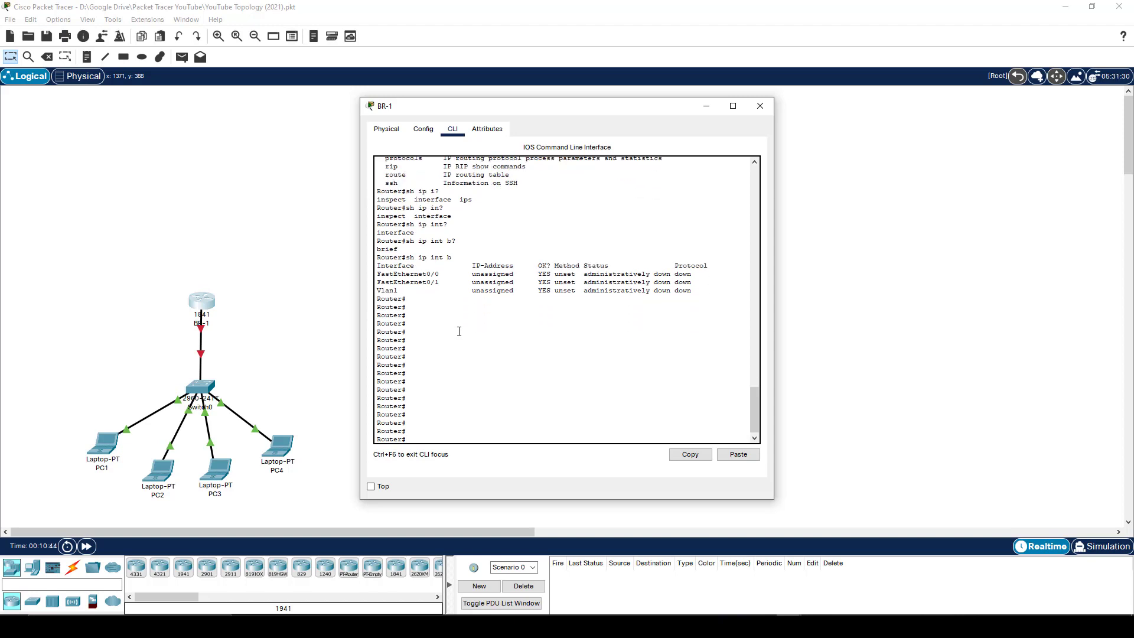
Step: Run disable to drop BR-1 to the Router> user-mode prompt
type("dis")
key("Tab")
type("a")
key("Tab")
key("Return")
key("Return")
key("Return")
key("Return")
key("Return")
key("Return")
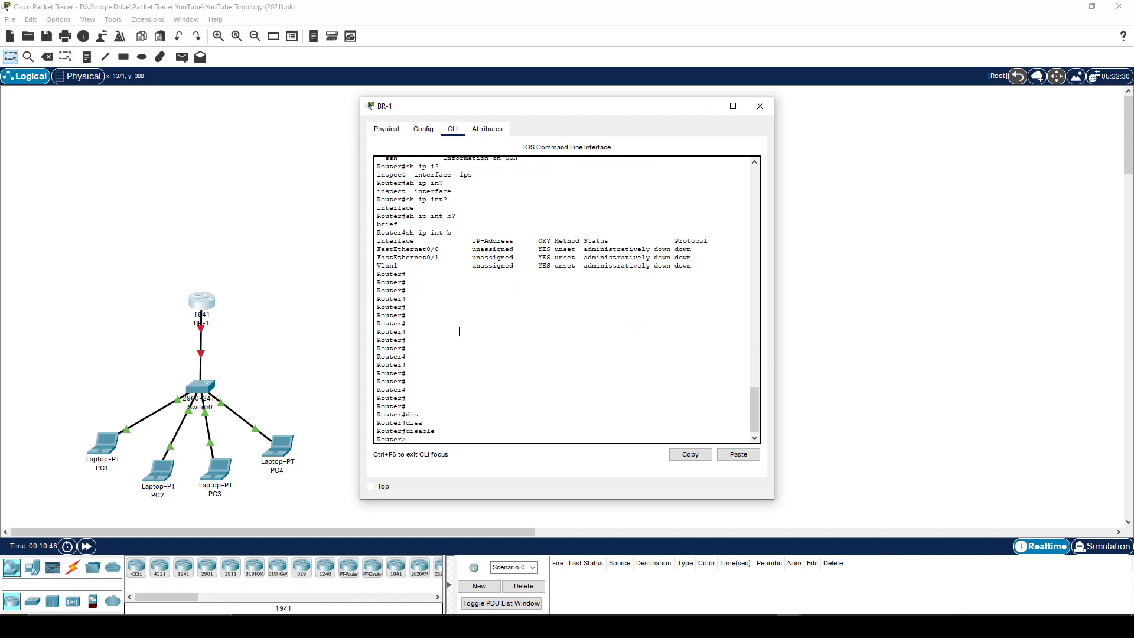
Step: Run enable to return to Router#, then place the cursor at the last prompt
left_click_drag(398, 398, 408, 397)
left_click(408, 398)
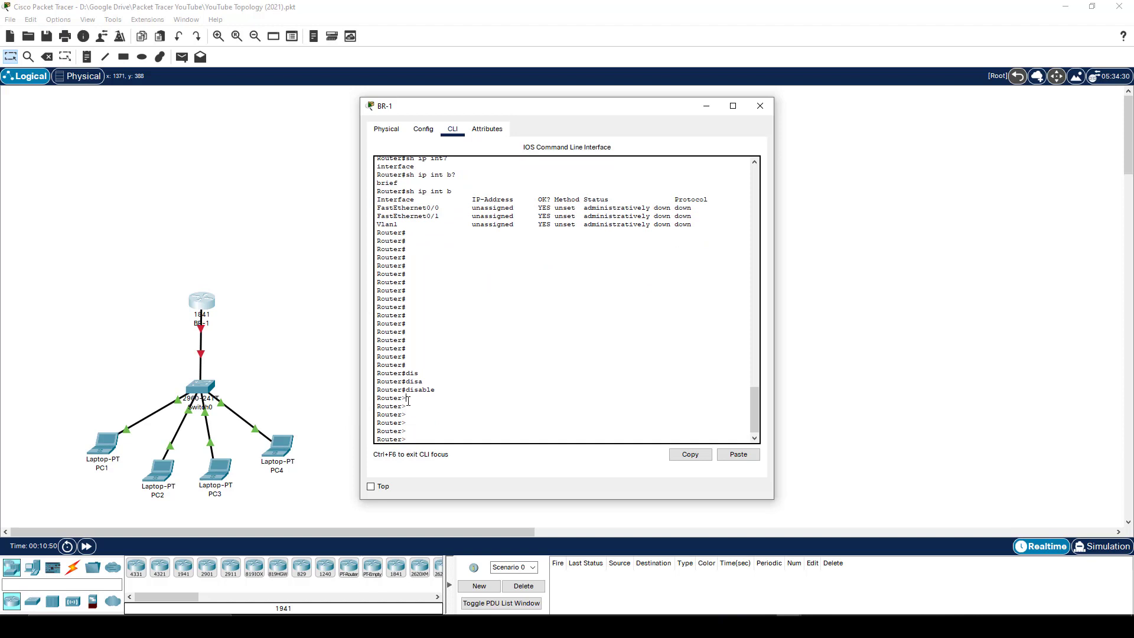
type("en")
key("Tab")
key("Return")
key("Return")
key("Return")
key("Return")
key("Return")
key("Return")
key("Return")
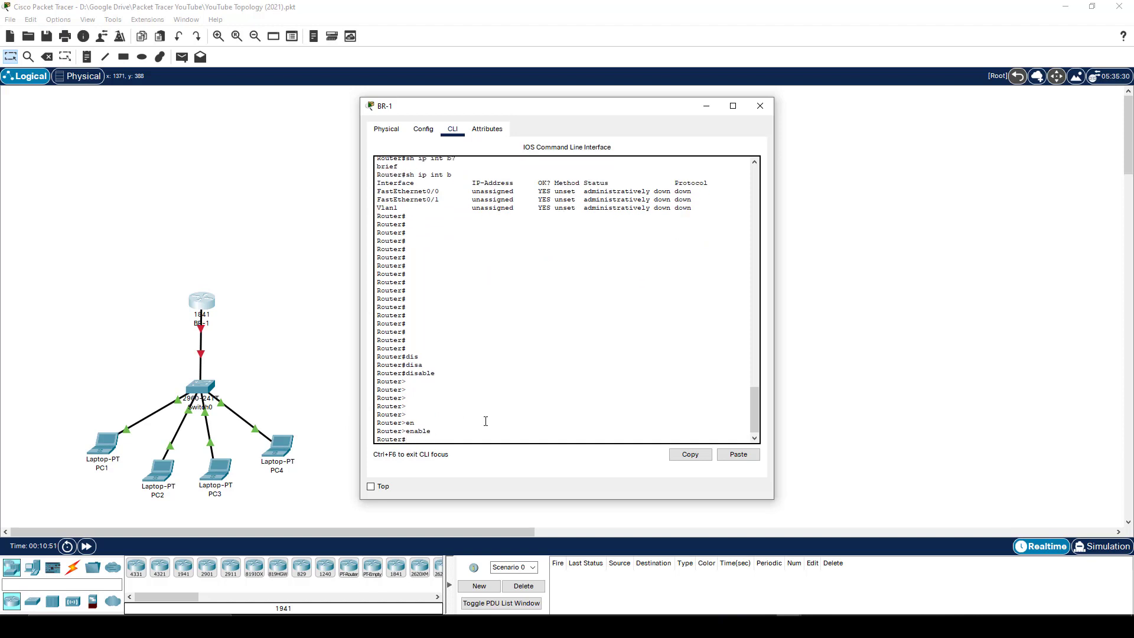
left_click(406, 407)
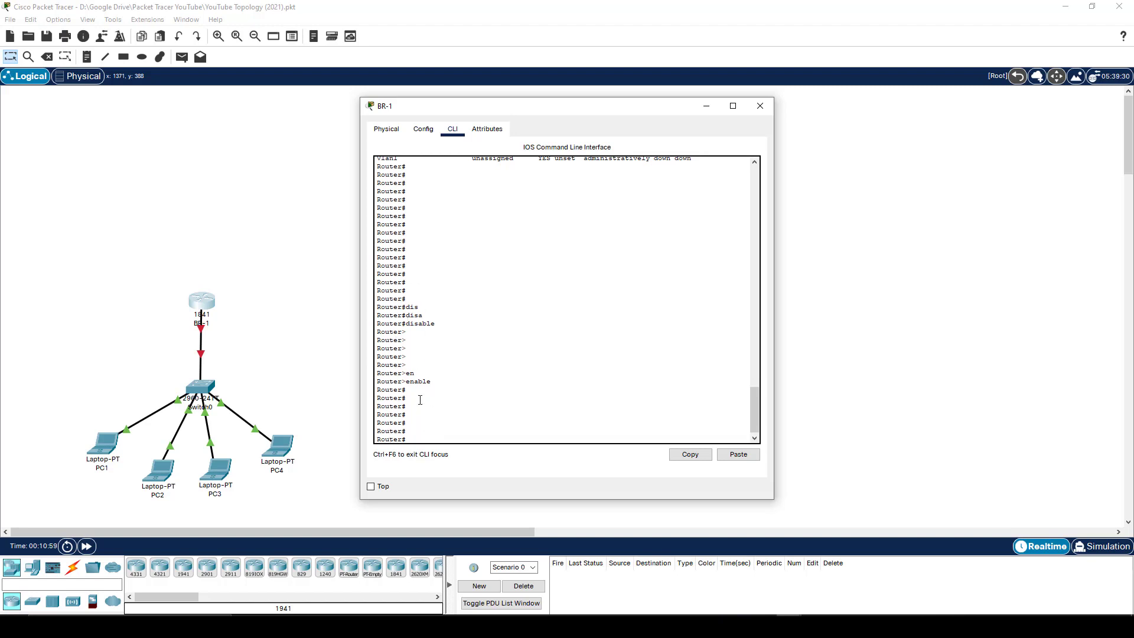
left_click(423, 437)
Step: Show that 'host?' at Router# returns Unrecognized command, erase it, and begin conf t
type("host")
key("Tab")
key("Tab")
key("Tab")
key("Tab")
key("Tab")
key("Tab")
key("Tab")
key("Tab")
key("Tab")
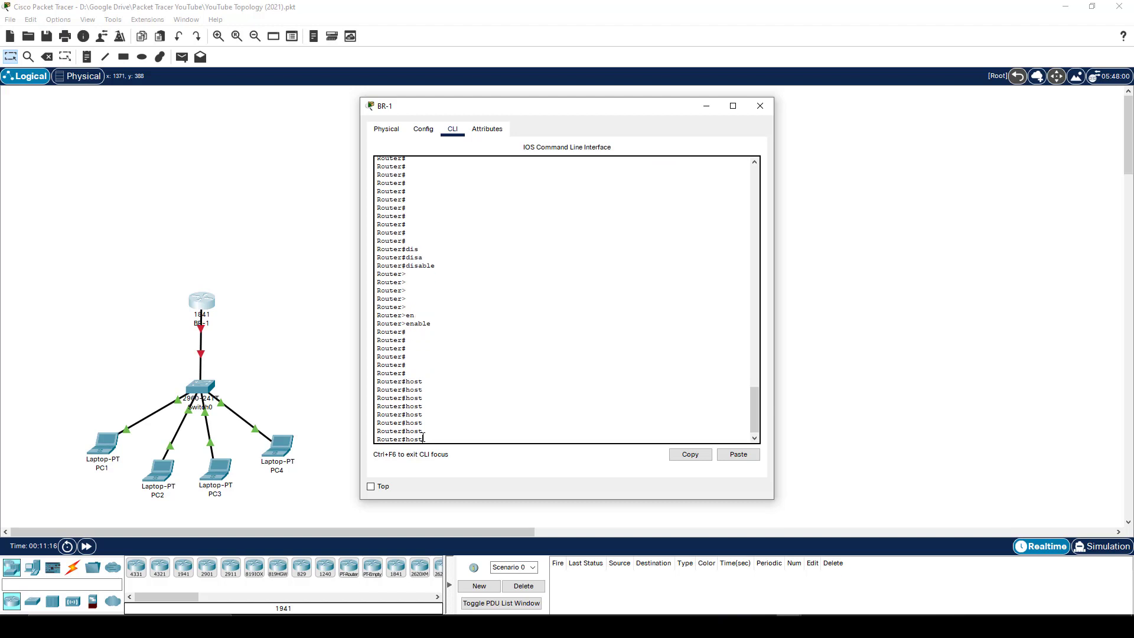
type("?")
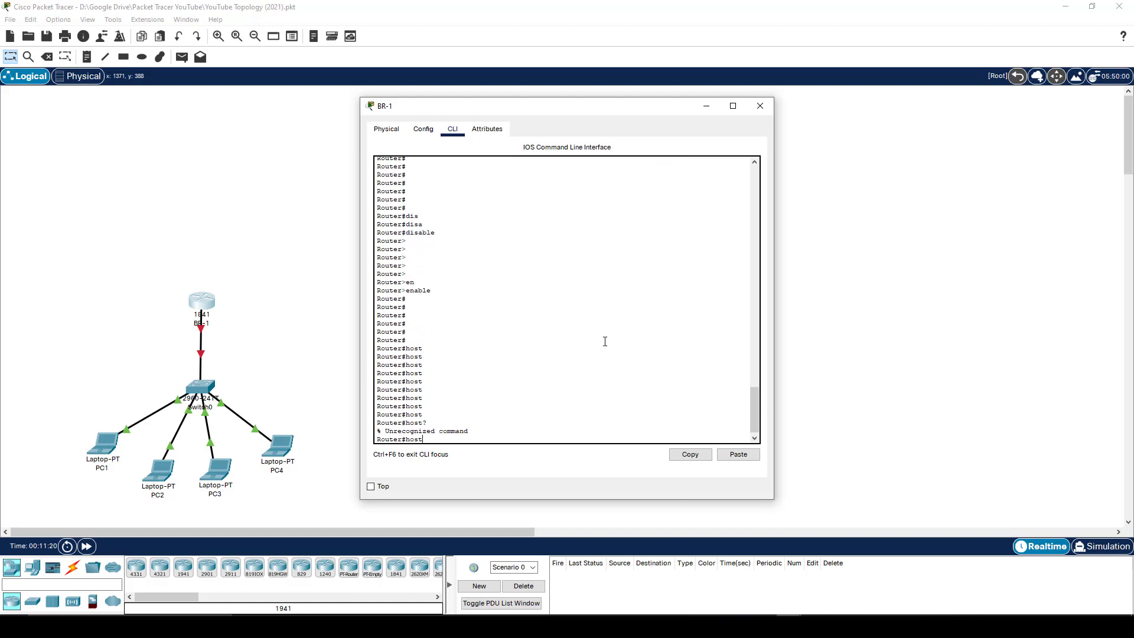
key("BackSpace")
key("BackSpace")
key("BackSpace")
key("Return")
key("Return")
key("Return")
key("Return")
key("Return")
key("Return")
key("Return")
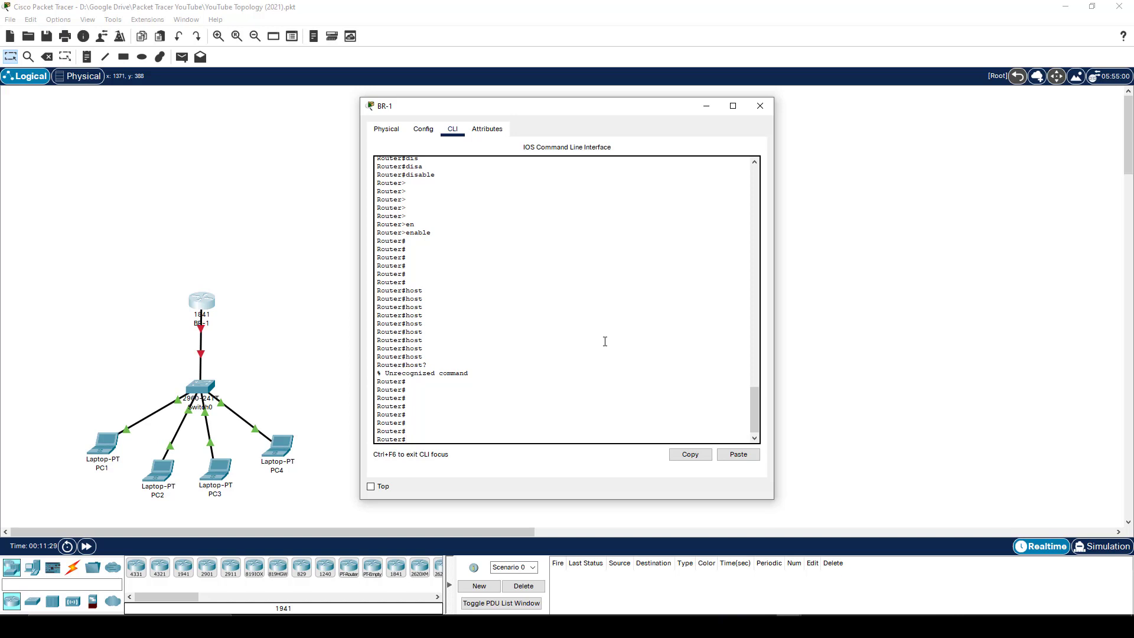
type("conf t")
Step: List the configure options with ?, complete 'terminal', then erase the line
type("f")
key("Tab")
type("?")
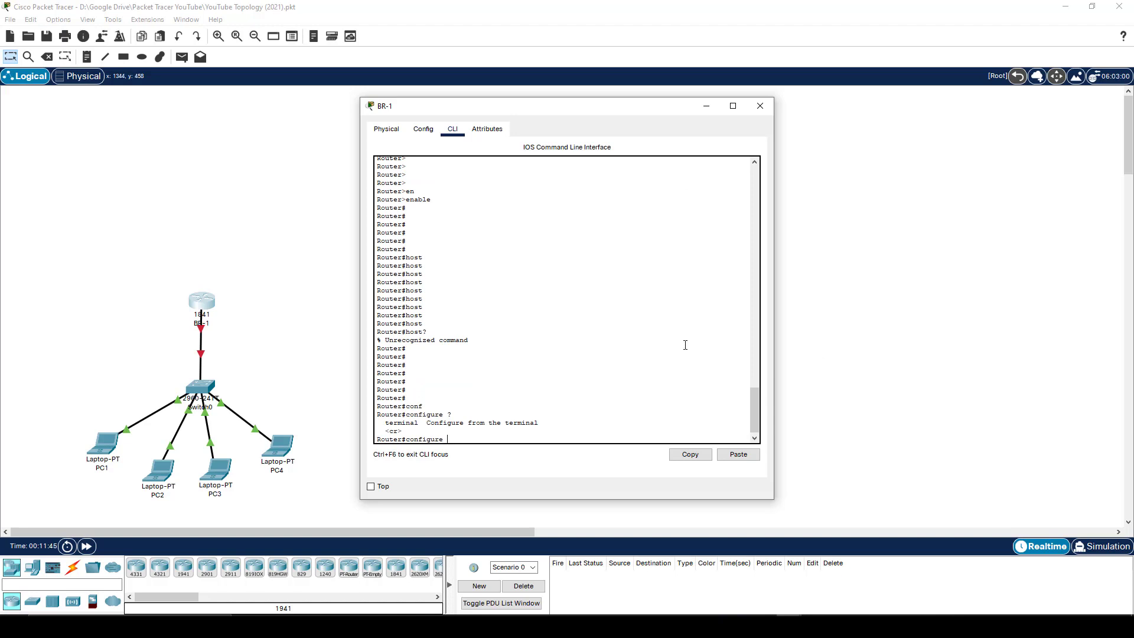
type("ter")
key("Tab")
type("m")
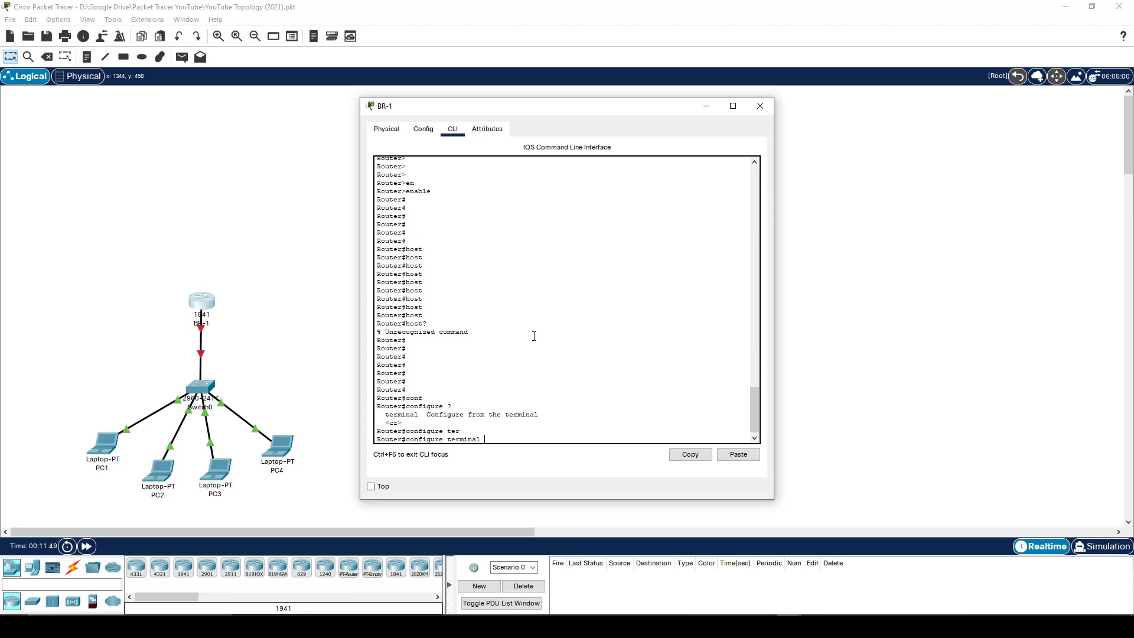
key("BackSpace")
key("BackSpace")
key("BackSpace")
key("BackSpace")
key("BackSpace")
key("BackSpace")
key("BackSpace")
key("BackSpace")
key("BackSpace")
key("BackSpace")
key("BackSpace")
key("BackSpace")
key("BackSpace")
key("BackSpace")
key("BackSpace")
key("BackSpace")
key("BackSpace")
key("BackSpace")
Step: Run conf t to enter global configuration, pointing out the (config) prompt
type("conf t")
key("Return")
key("Return")
key("Return")
key("Return")
key("Return")
key("Return")
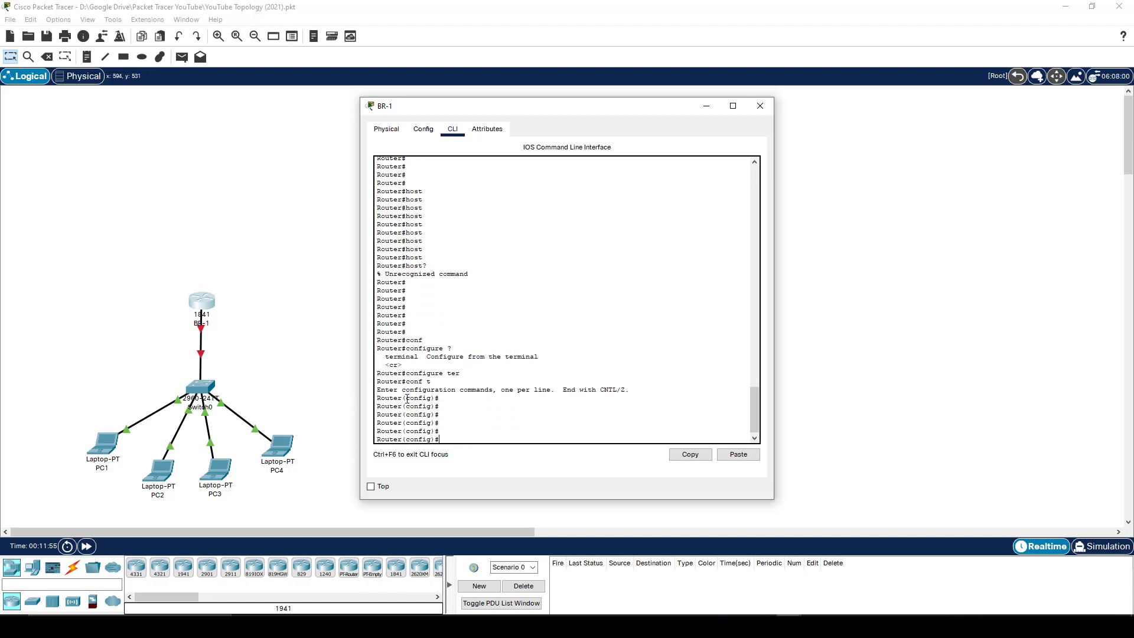
left_click_drag(402, 399, 437, 400)
left_click(452, 438)
Step: Exit to Router# and re-enter global configuration with conf t
type("exit")
key("Return")
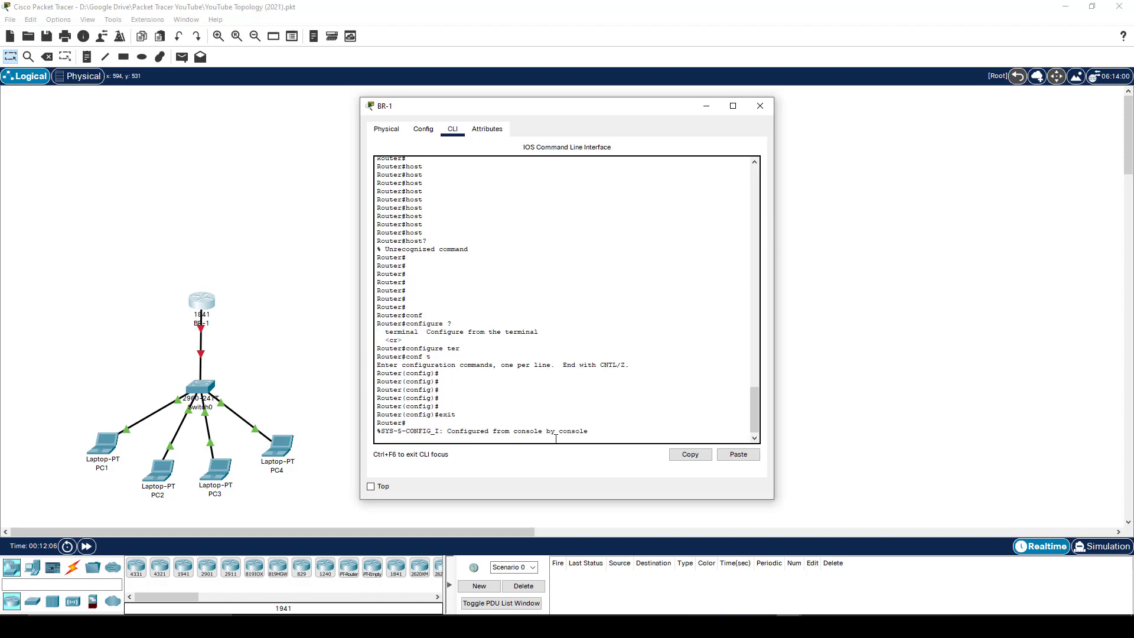
key("Return")
key("Return")
key("Return")
key("Return")
key("Return")
key("Return")
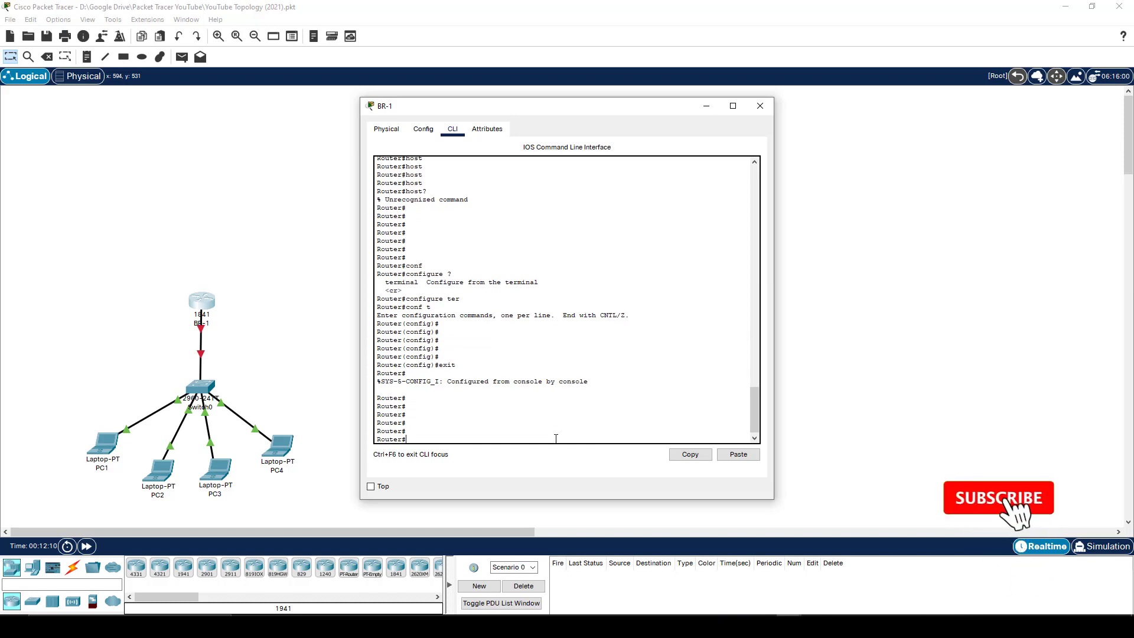
key("Return")
key("Return")
type("conf t")
key("Return")
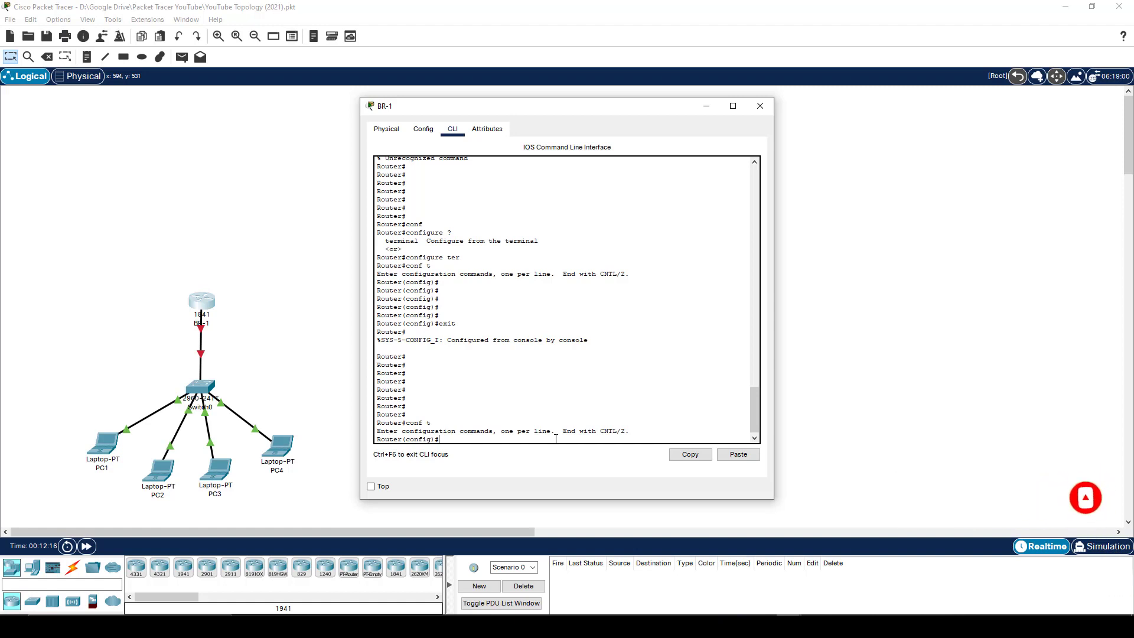
Step: Enter interface f0/0 configuration, then back out to Router# with two exits
type("int f")
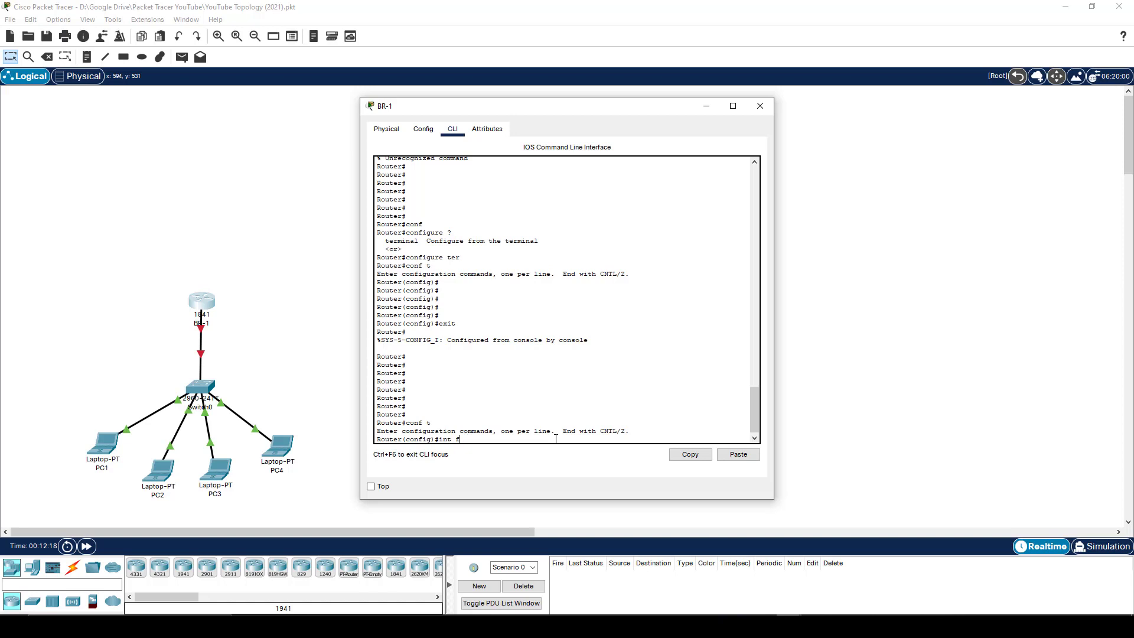
type("0/0")
key("Return")
key("Return")
key("Return")
key("Return")
key("Return")
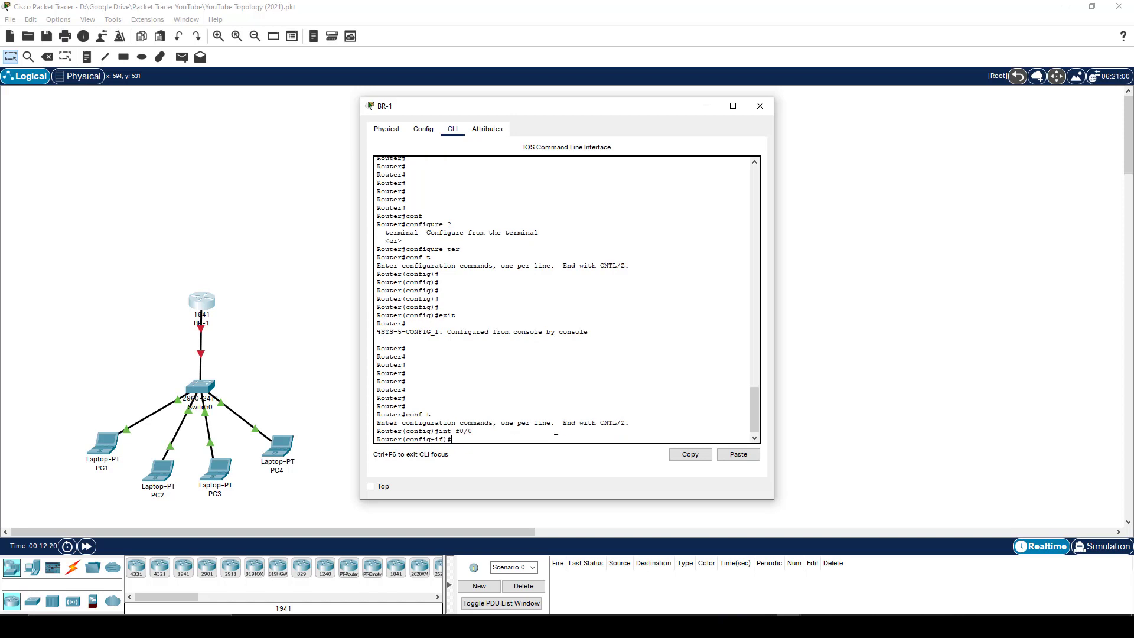
double_click(408, 407)
double_click(438, 407)
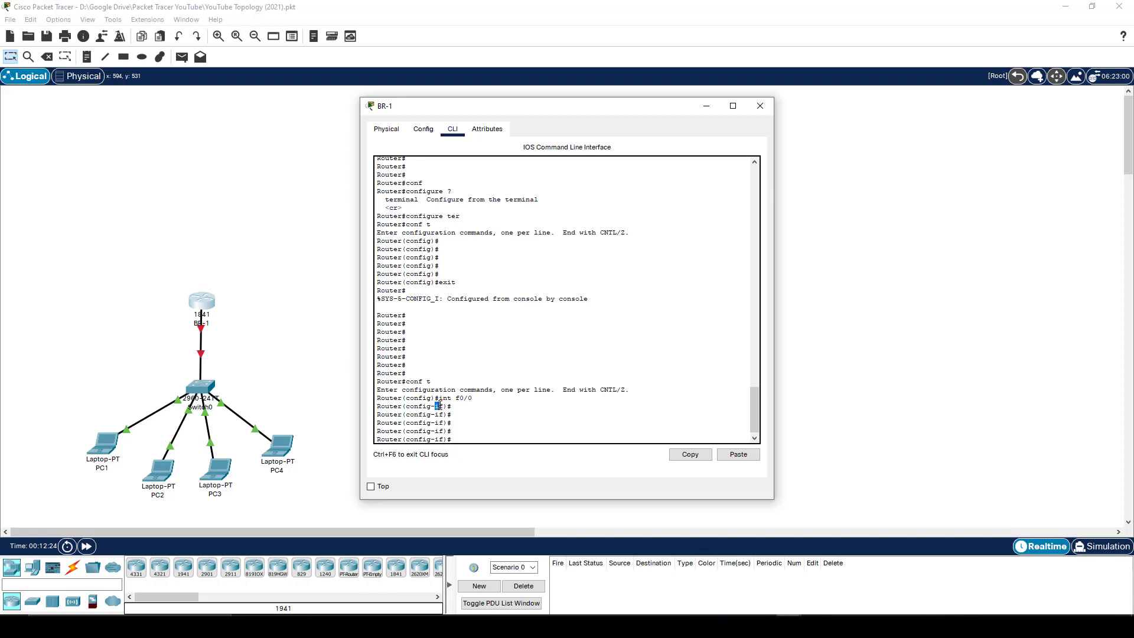
left_click_drag(439, 407, 445, 406)
left_click(471, 434)
type("exit")
key("Return")
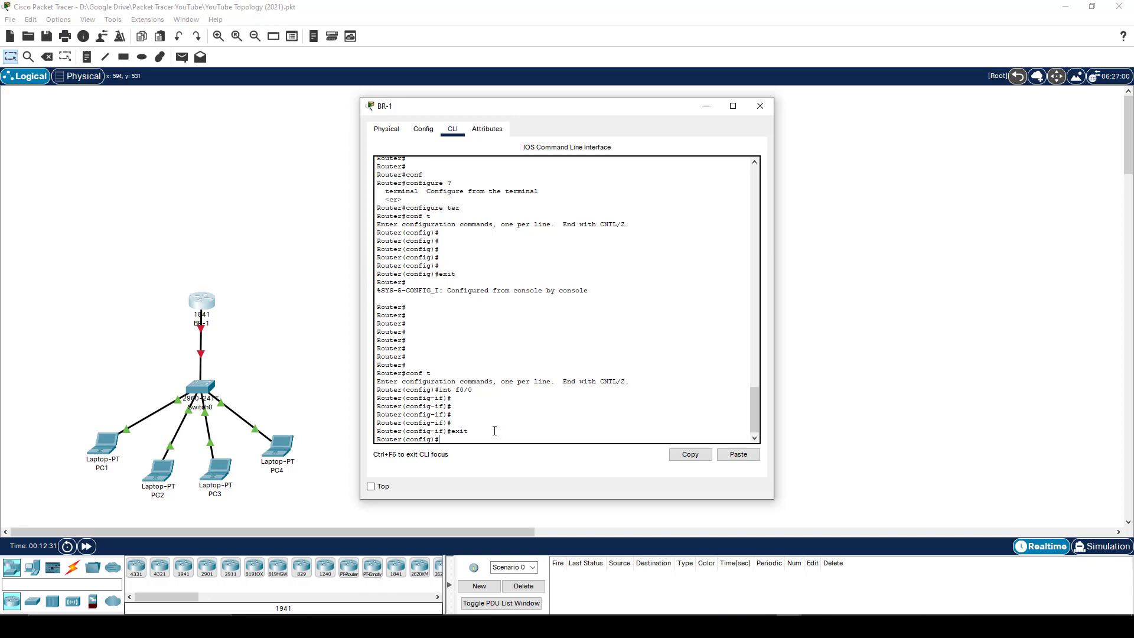
type("exit")
key("Return")
Step: Enter interface f0/0 again via conf t and return straight to Router# with end
key("Return")
key("Return")
key("Return")
key("Return")
key("Return")
key("Return")
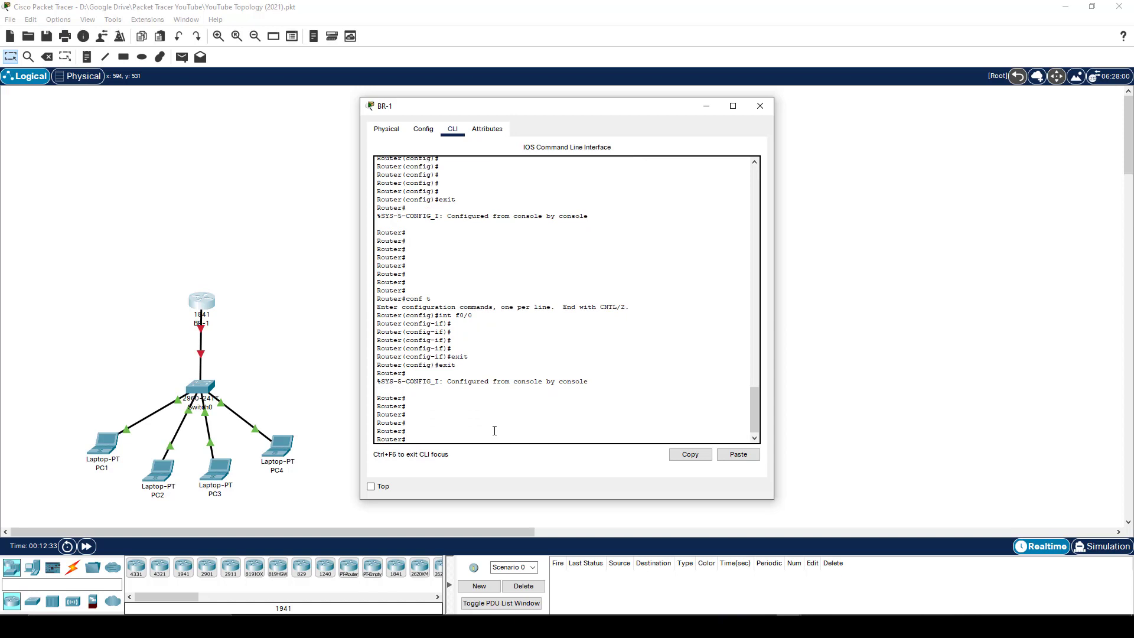
type("conf t")
key("Return")
key("Return")
key("Return")
key("Return")
key("Return")
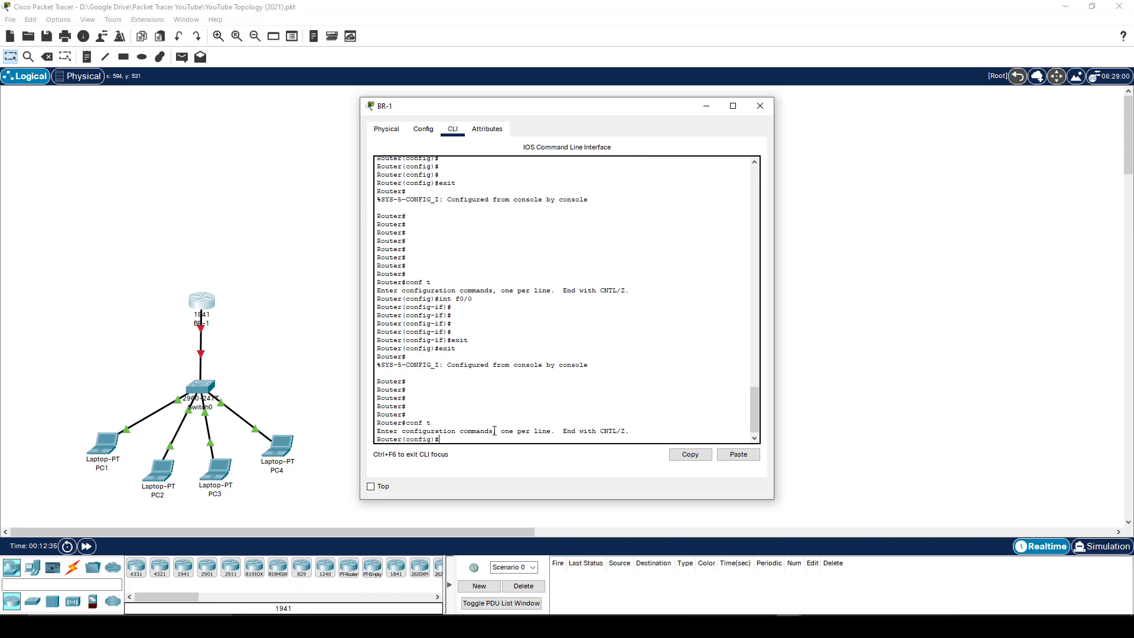
type("int ")
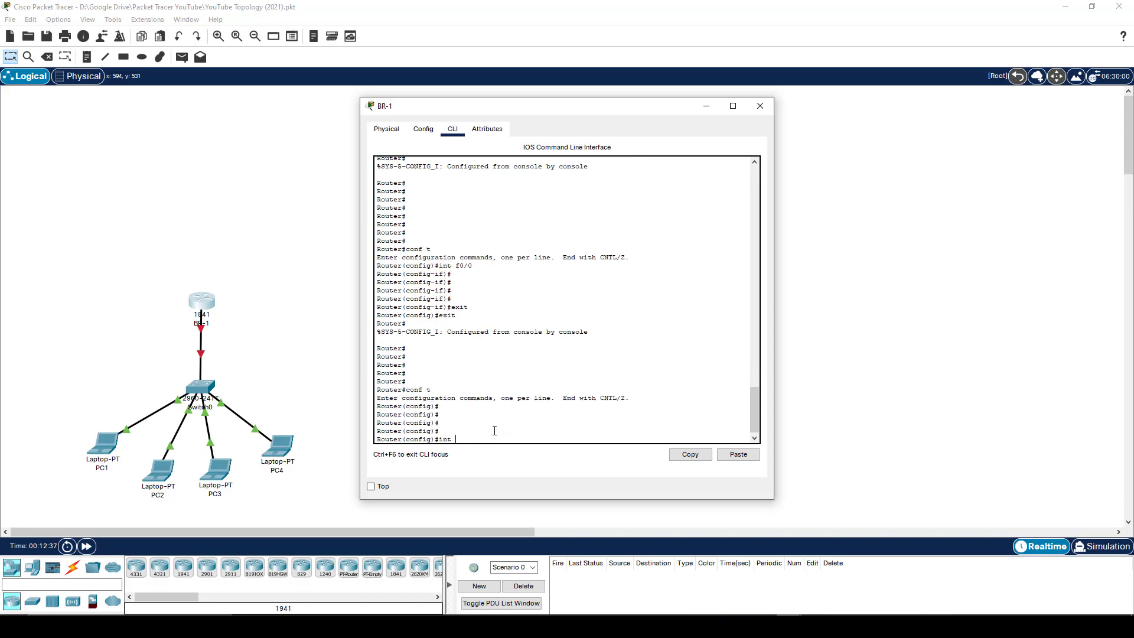
type("f0/0")
key("Return")
key("Return")
key("Return")
key("Return")
key("Return")
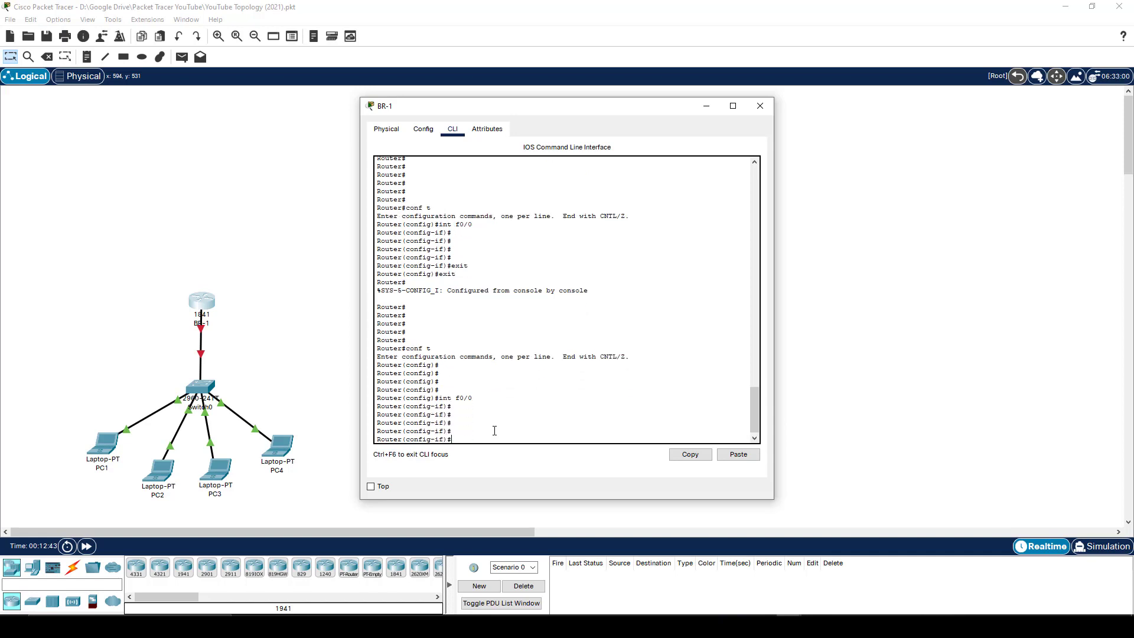
key("Return")
key("Return")
key("Return")
key("Return")
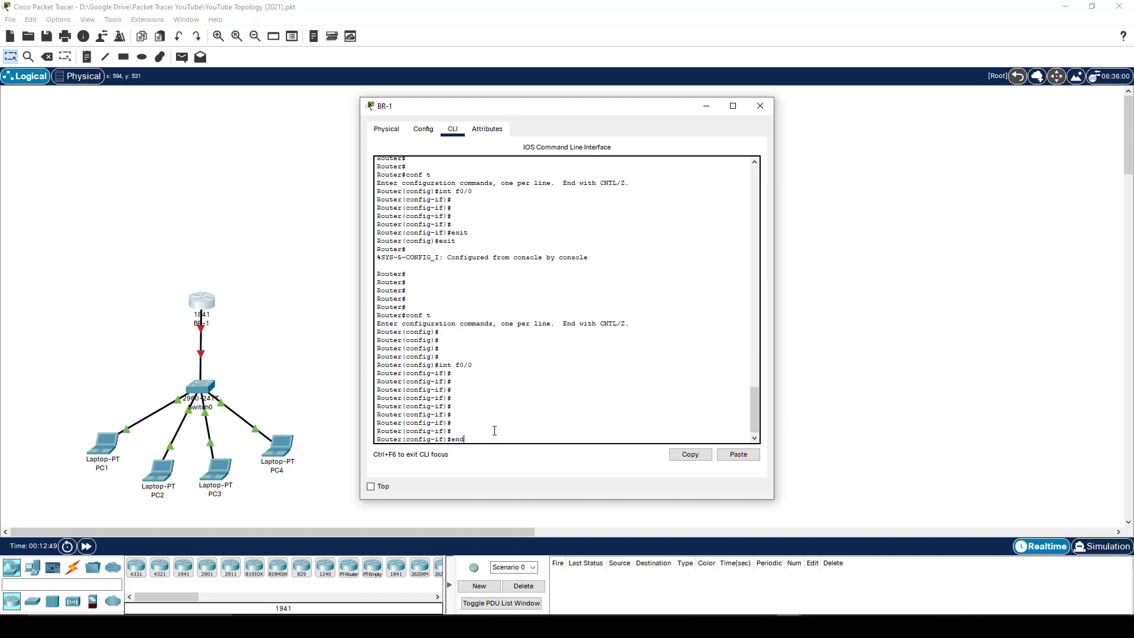
key("Return")
key("Return")
key("Return")
key("Return")
key("Return")
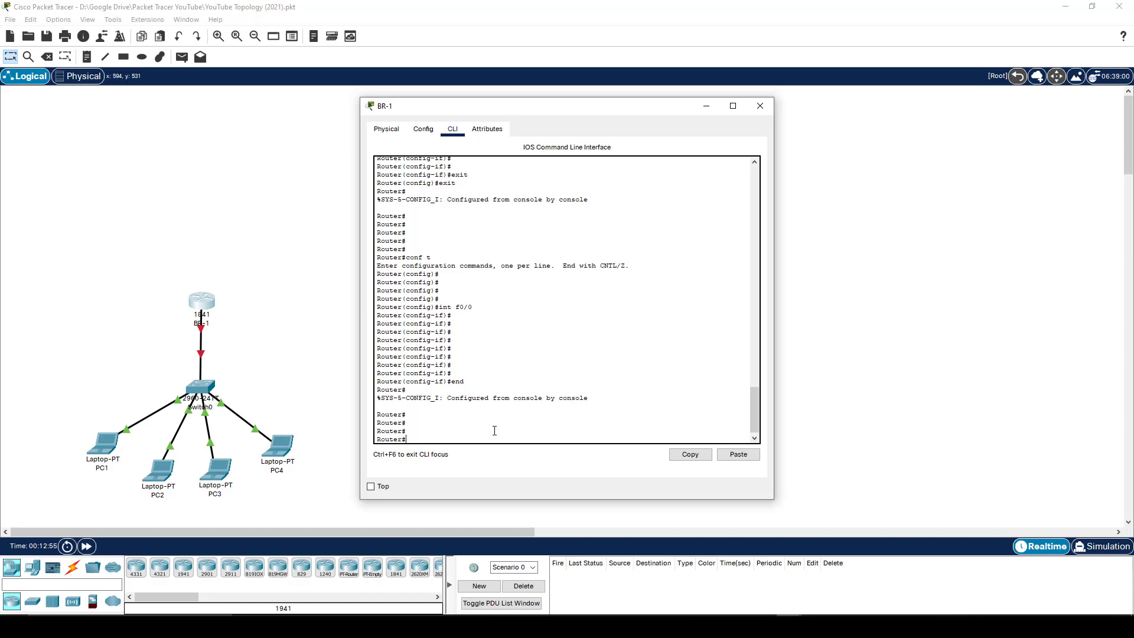
Step: Re-enter interface f0/0 via conf t and leave directly to Router# with Ctrl+Z
type("conf t")
key("Return")
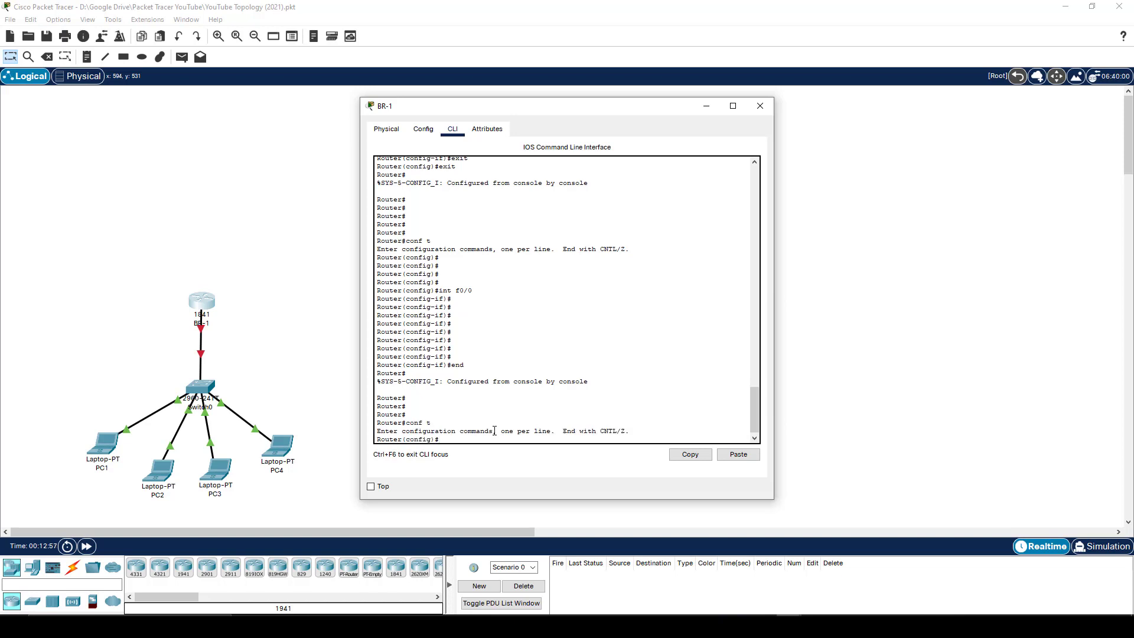
type("int f0/0/")
key("BackSpace")
key("Return")
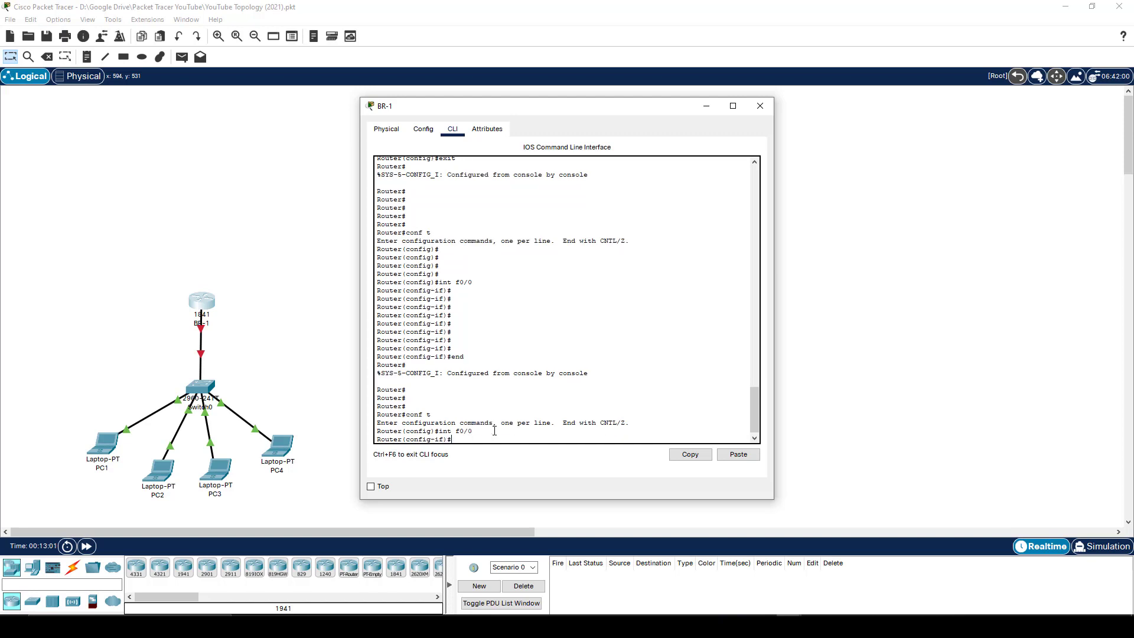
key("Return")
key("Return")
key("Return")
key("Return")
key("Return")
key("Return")
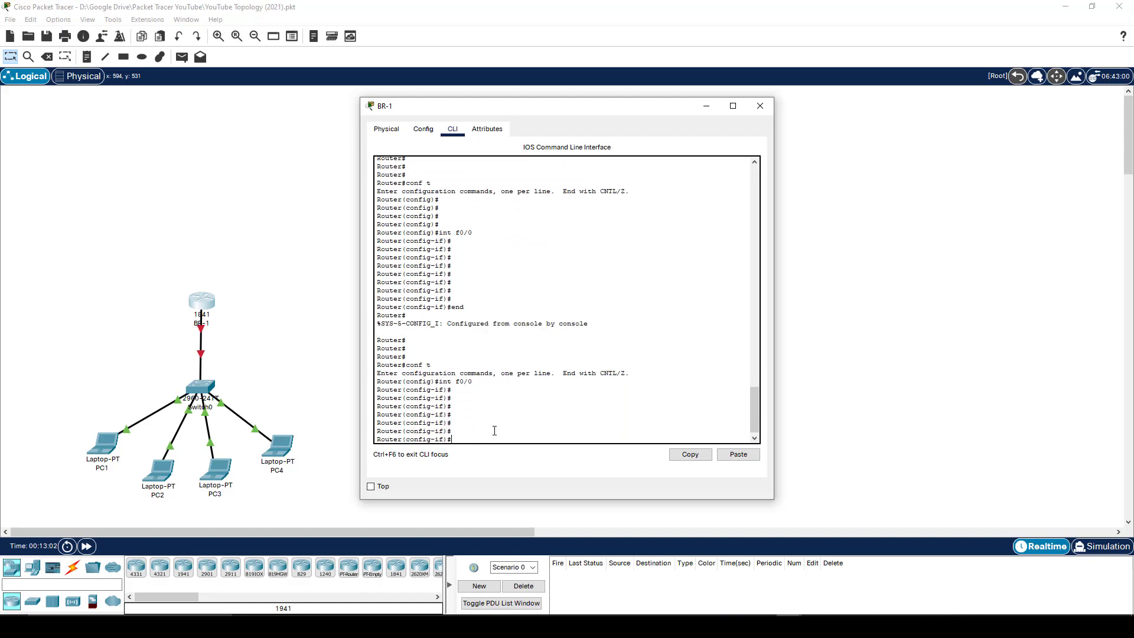
key("ctrl+z")
key("Return")
key("Return")
key("Return")
key("Return")
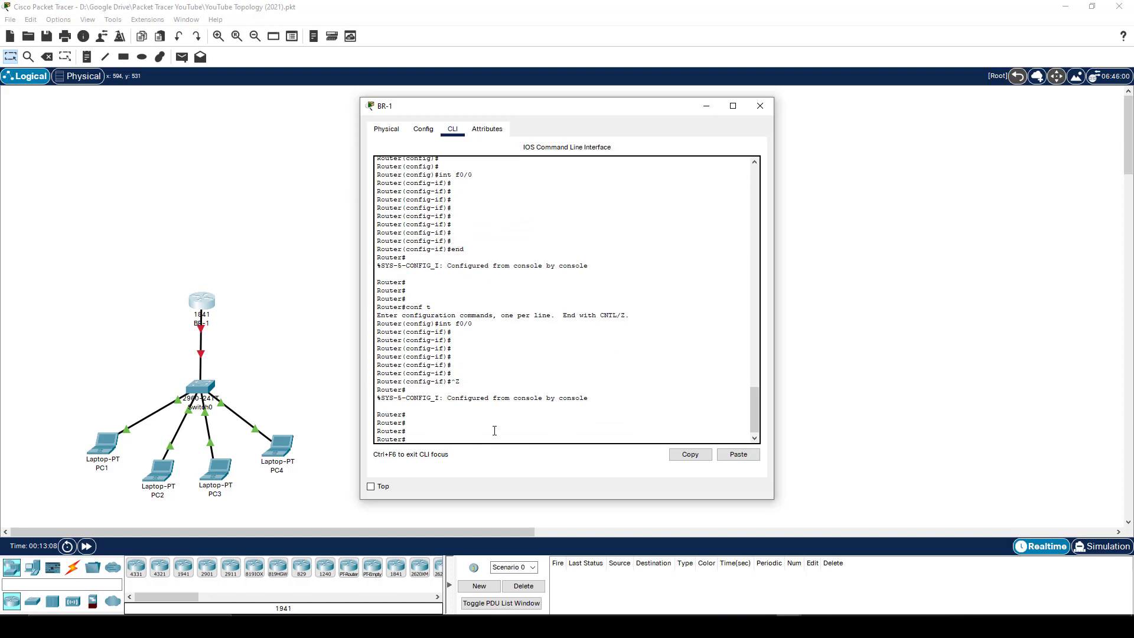
key("Return")
key("Return")
key("Return")
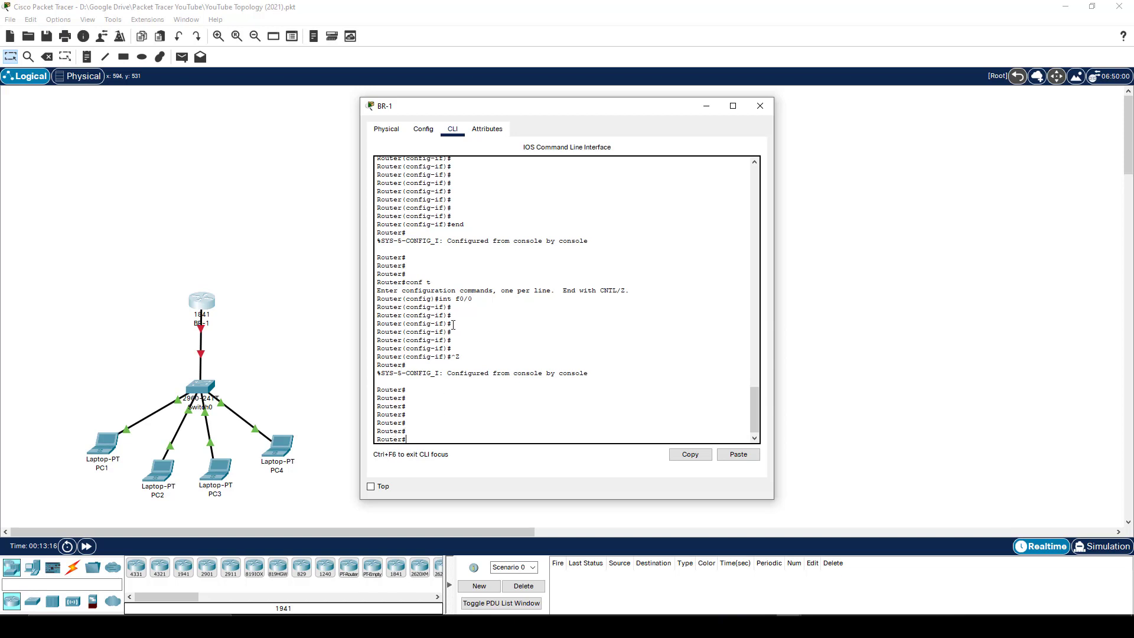
scroll(492, 292, "up", 3)
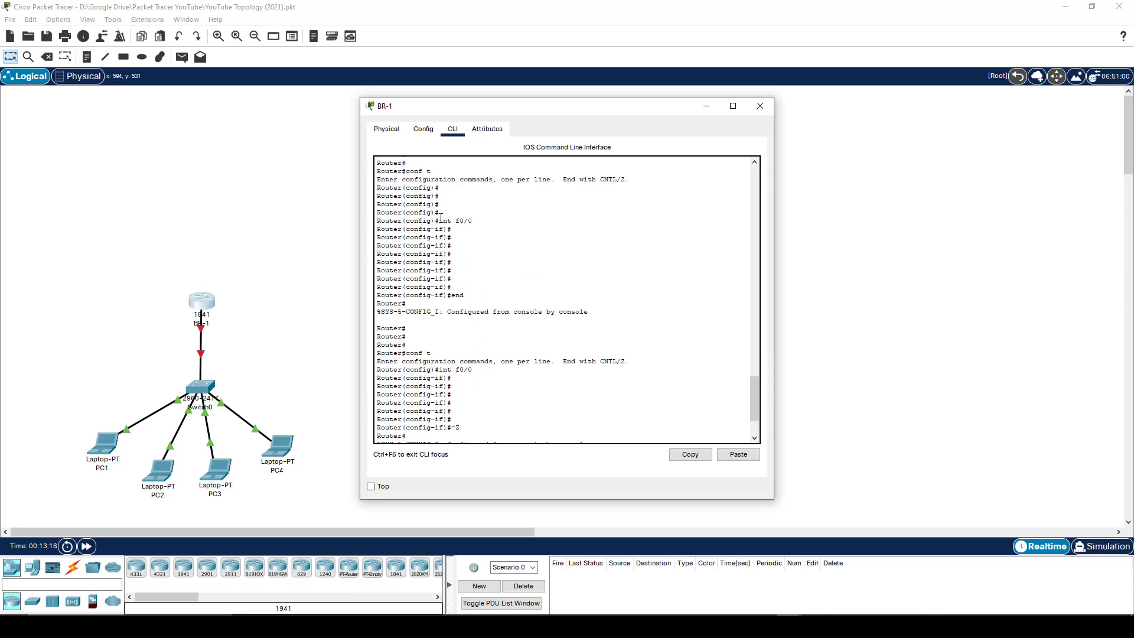
scroll(441, 236, "up", 9)
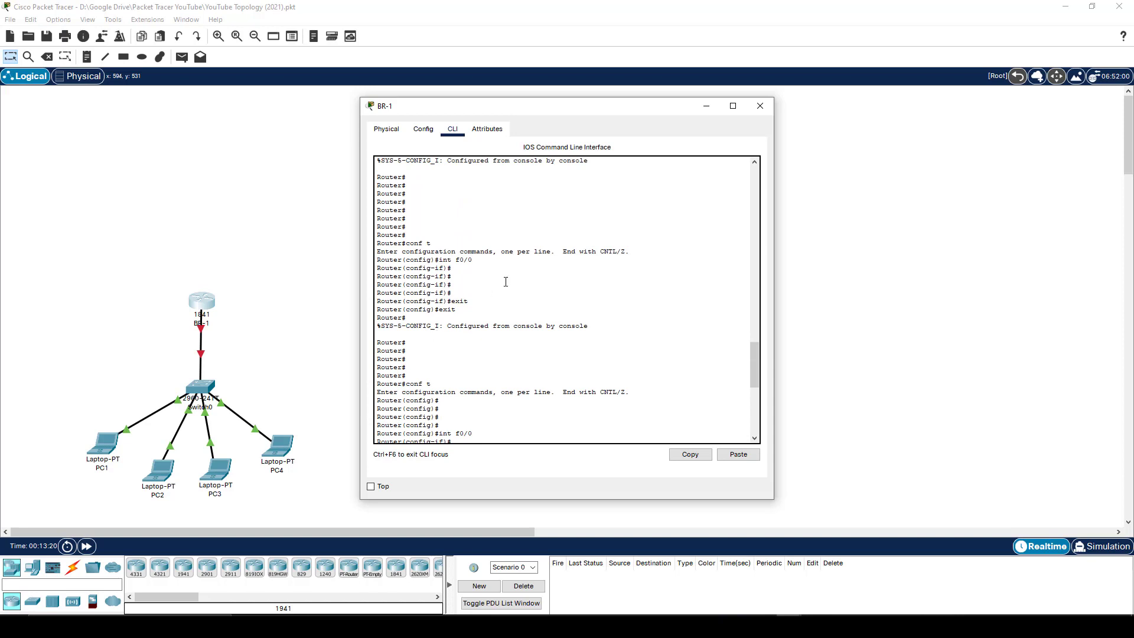
scroll(500, 279, "up", 6)
scroll(442, 301, "up", 7)
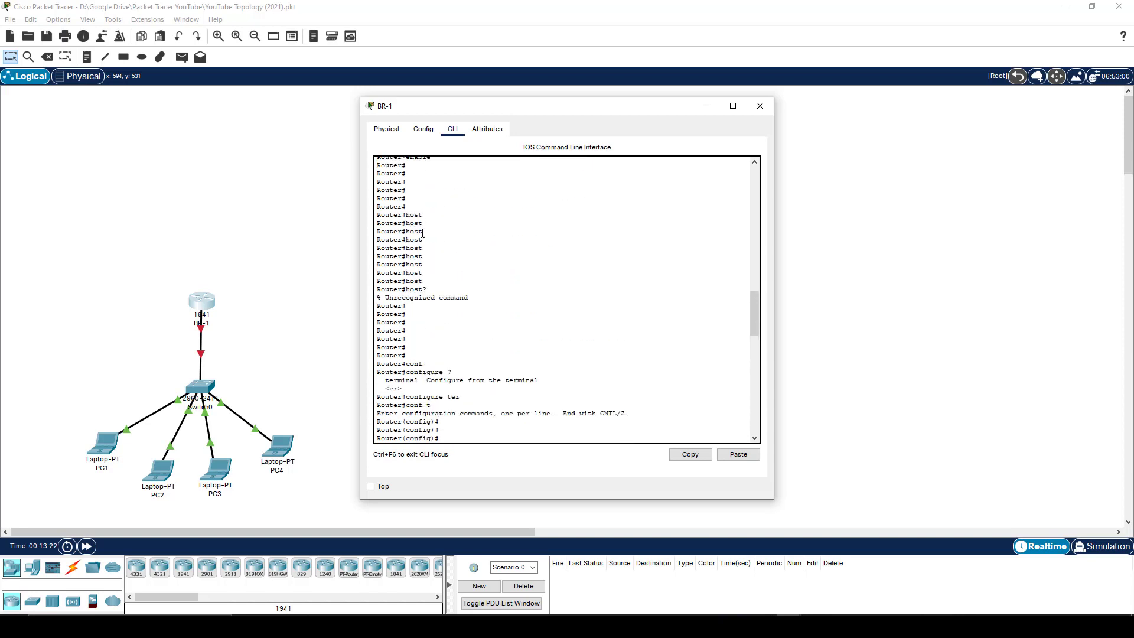
scroll(425, 300, "up", 6)
scroll(603, 244, "up", 18)
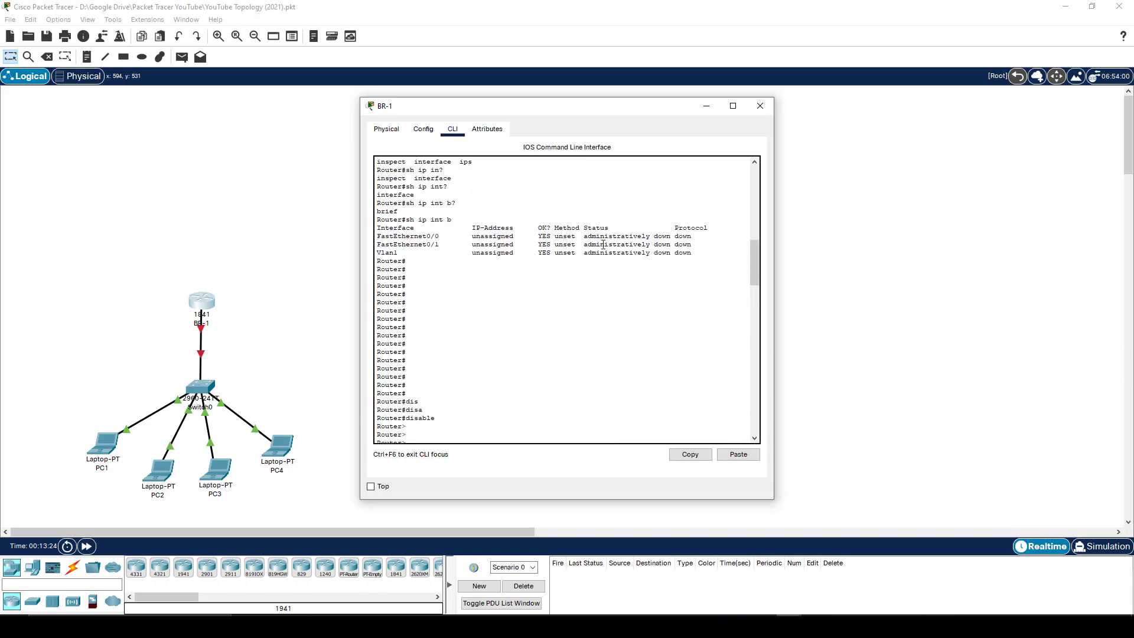
scroll(603, 244, "down", 20)
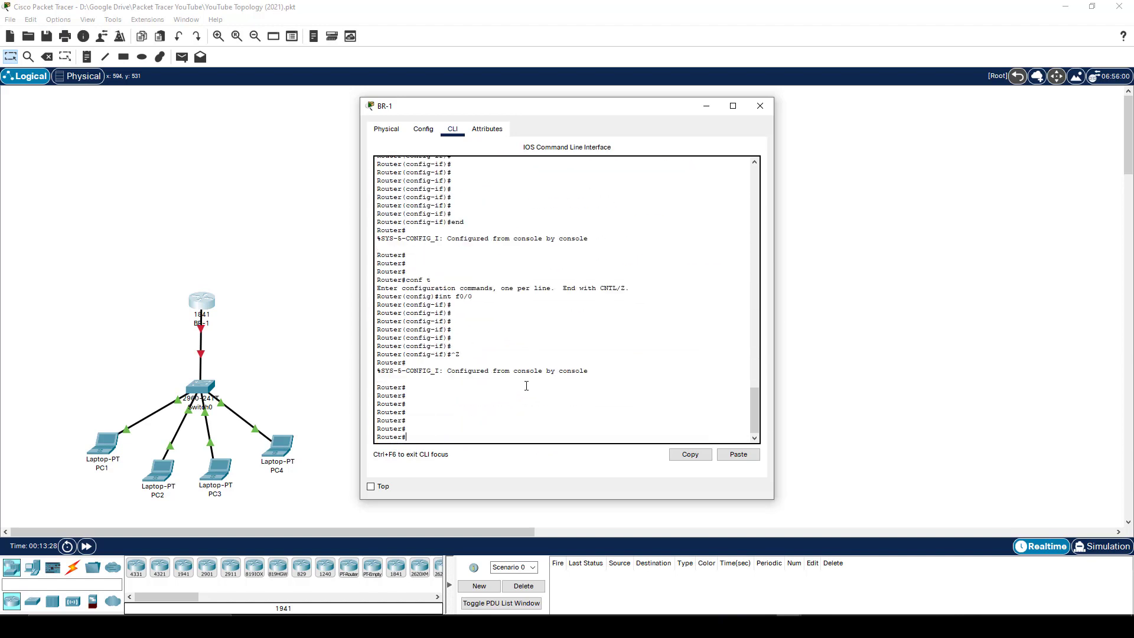
key("Return")
key("Return")
key("Return")
key("Return")
key("Return")
Step: Enter global configuration with conf t and page through the ? command list
type("conf t")
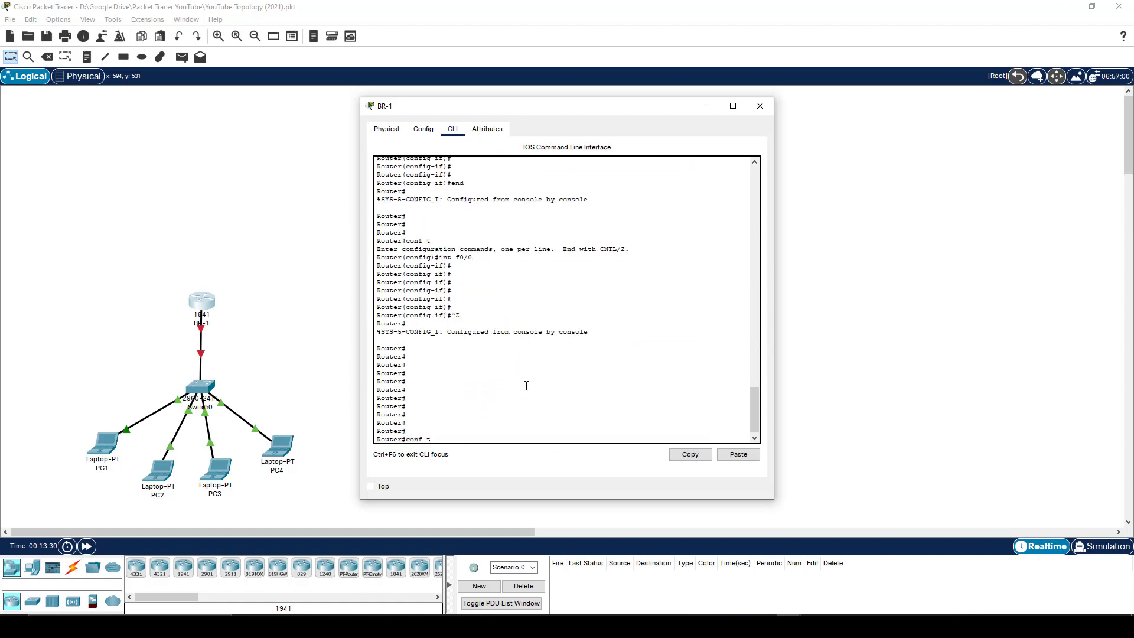
key("Return")
key("Return")
key("Return")
key("Return")
key("Return")
key("Return")
key("Return")
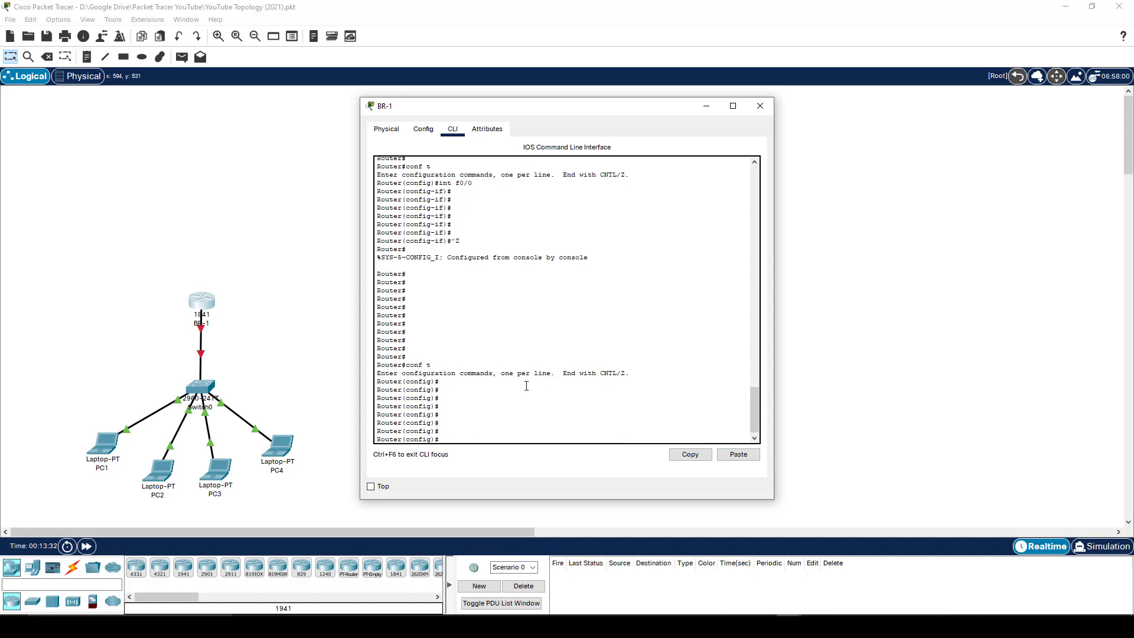
type("?")
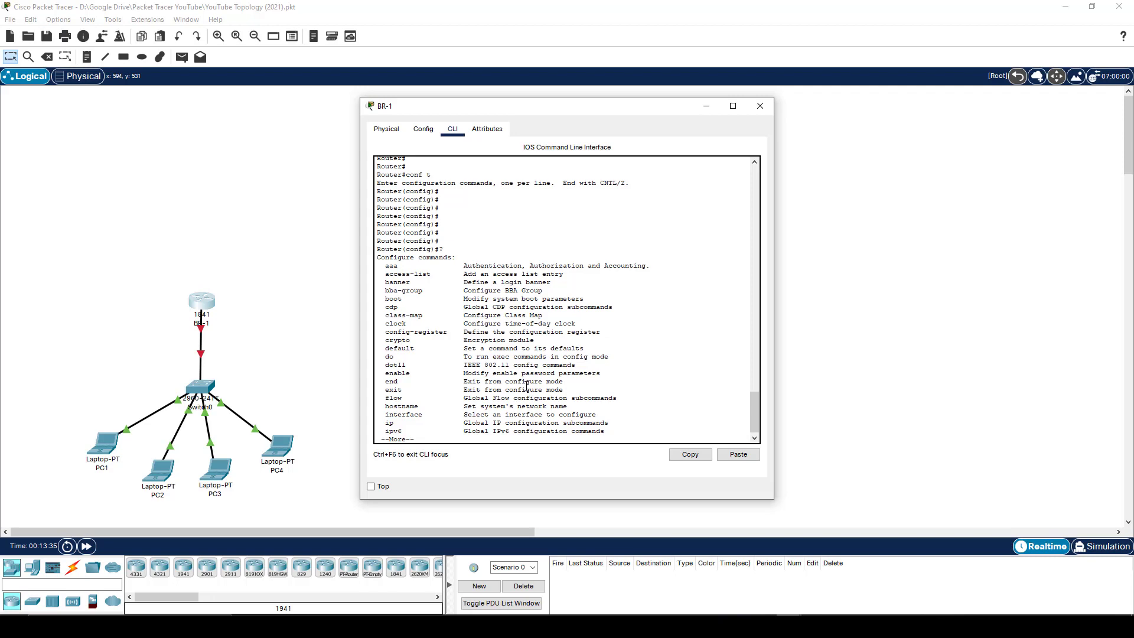
key("space")
key("Return")
key("Return")
key("Return")
key("Return")
key("Return")
key("Return")
key("Return")
key("Return")
key("Return")
key("Return")
key("Return")
key("Return")
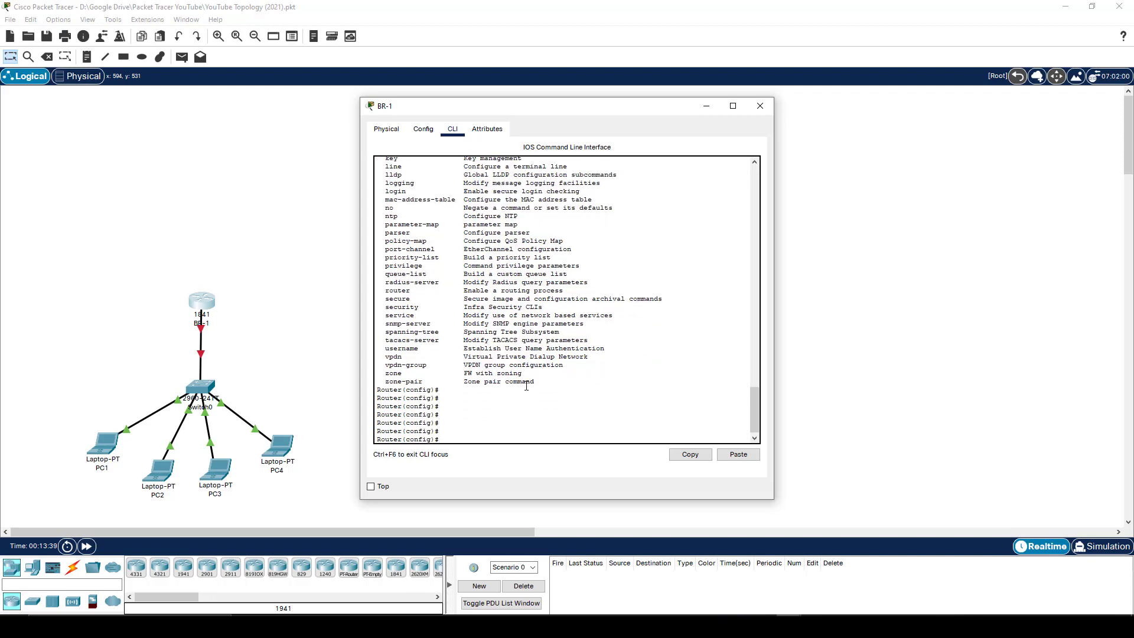
Step: Rename the router to BR-1 with the hostname command, replacing the draft Branch-1
type("hostname")
type("Branch")
type("-1")
key("BackSpace")
key("BackSpace")
key("BackSpace")
key("BackSpace")
type("1")
key("Return")
key("Return")
key("Return")
key("Return")
key("Return")
key("Return")
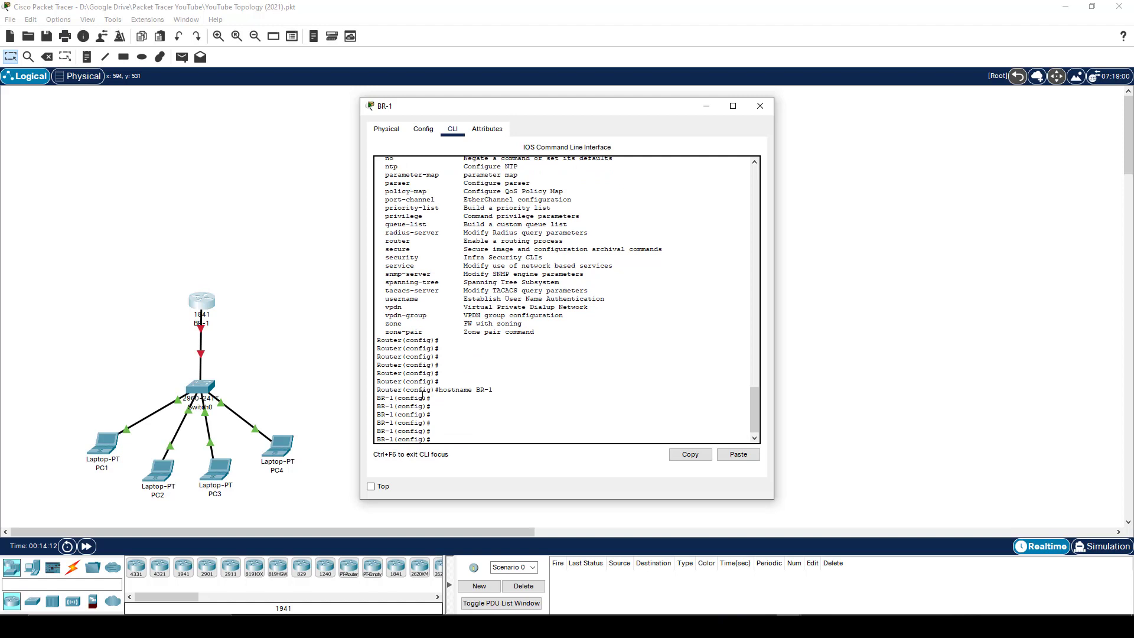
Step: Highlight BR-1 in the BR-1(config)# prompt, add blank lines, and type copy run sta
left_click_drag(377, 398, 395, 398)
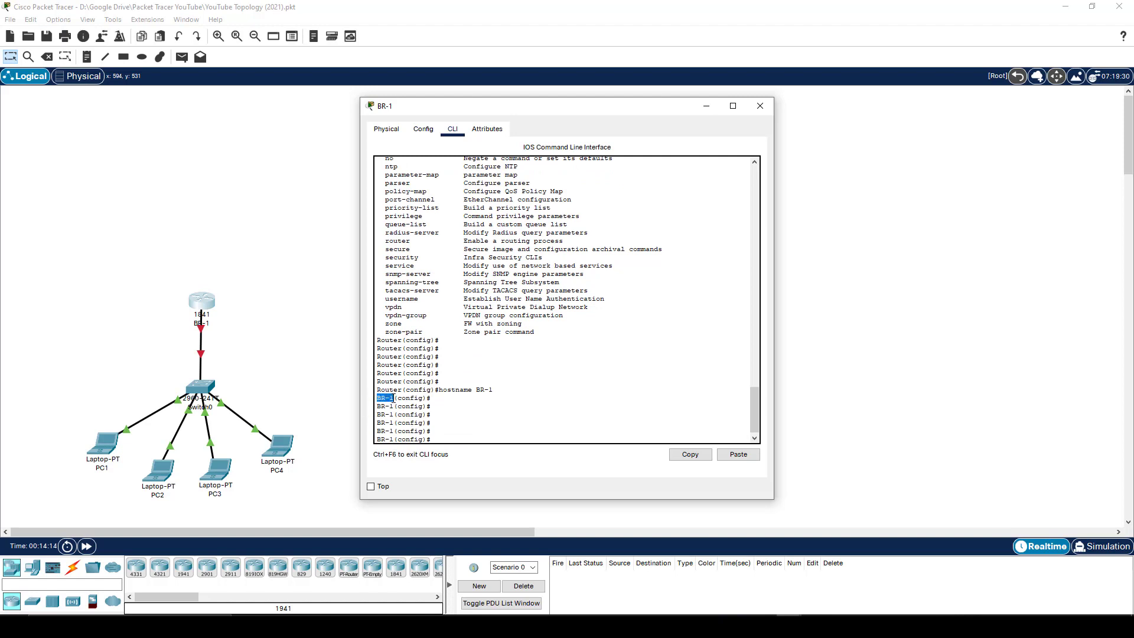
left_click(456, 423)
key("Return")
key("Return")
key("Return")
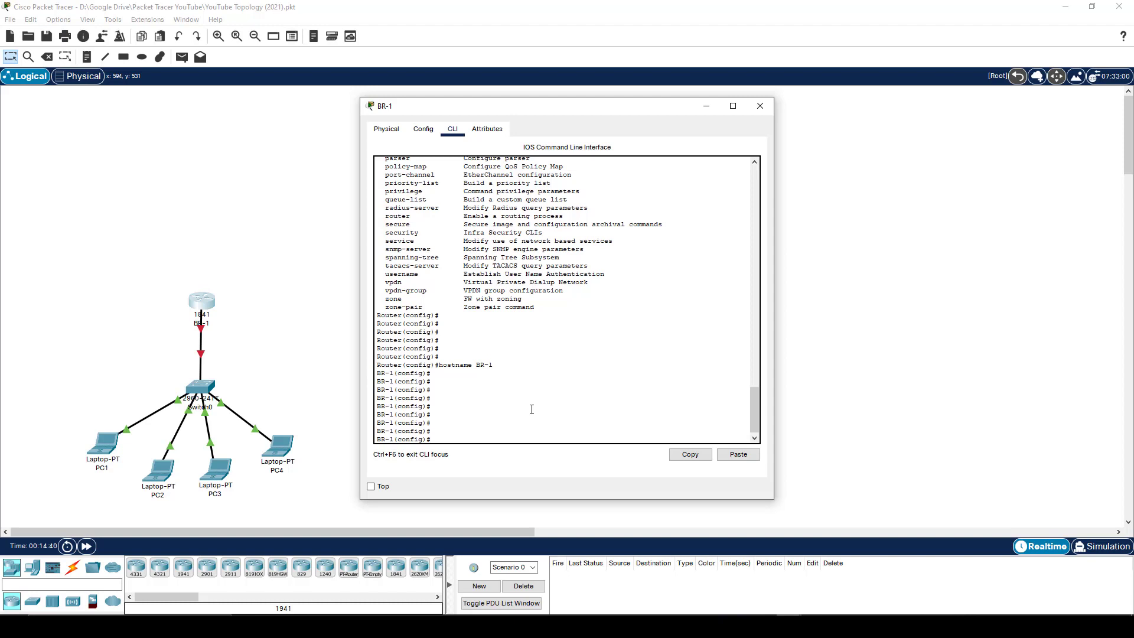
key("Return")
key("Return")
key("Return")
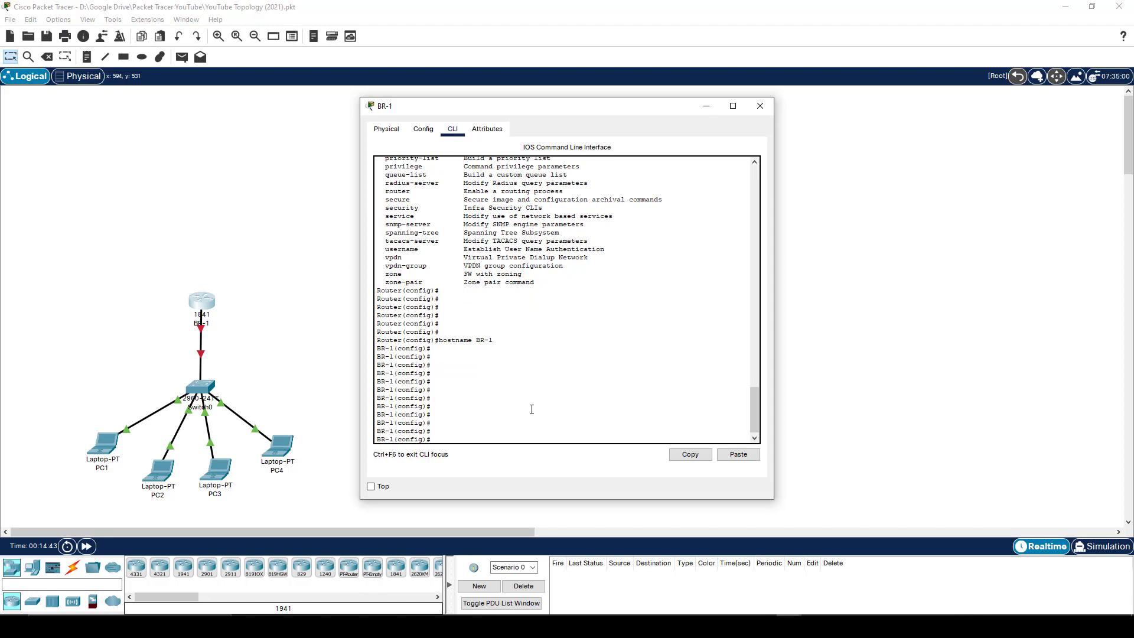
type("copy run sta")
Step: Attempt copy run start at the BR-1(config)# prompt in configuration mode
key("BackSpace")
key("BackSpace")
key("BackSpace")
type("n")
key("Tab")
key("Tab")
type("n")
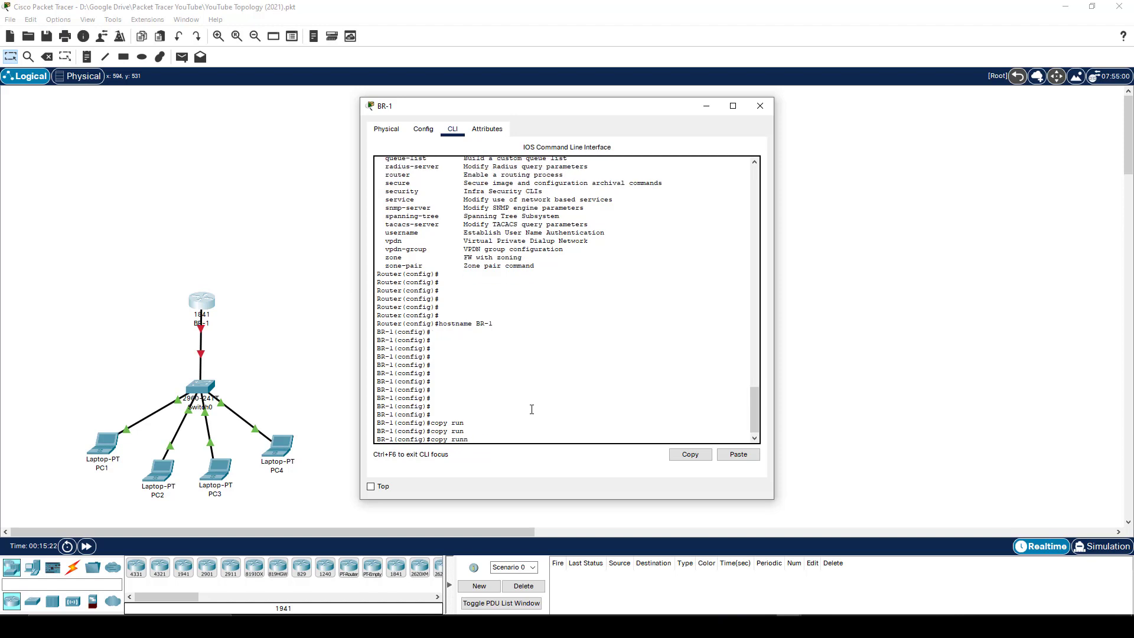
type("ing")
key("Tab")
key("BackSpace")
key("BackSpace")
key("BackSpace")
key("BackSpace")
key("BackSpace")
key("BackSpace")
key("BackSpace")
key("BackSpace")
key("BackSpace")
key("BackSpace")
key("BackSpace")
key("Return")
key("Return")
key("Return")
key("Return")
key("Return")
key("Return")
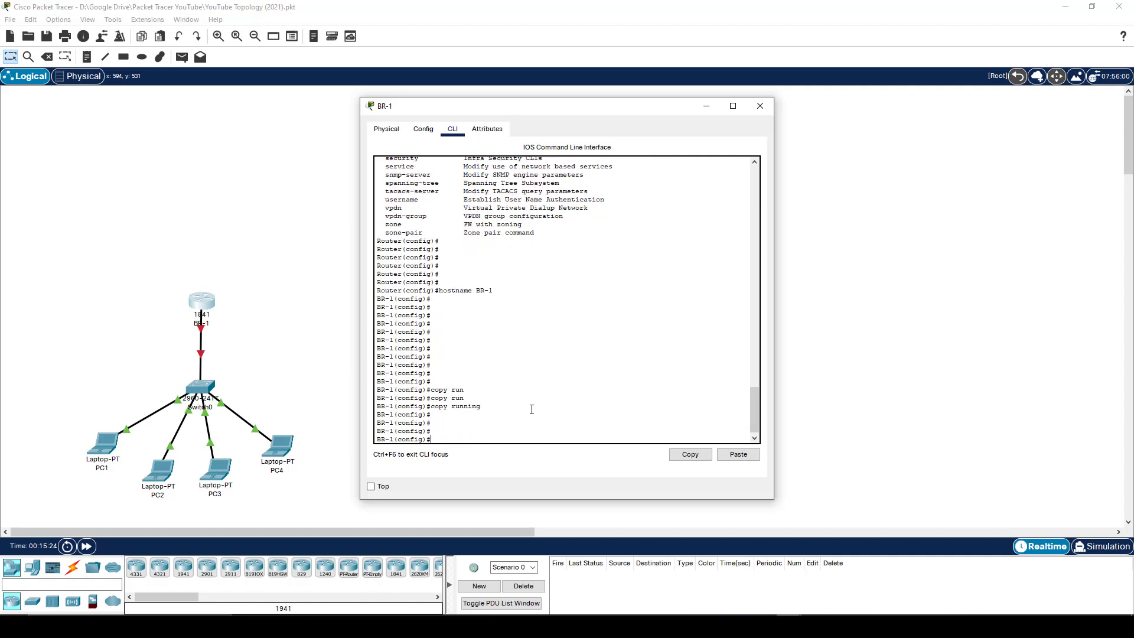
type("copy run st")
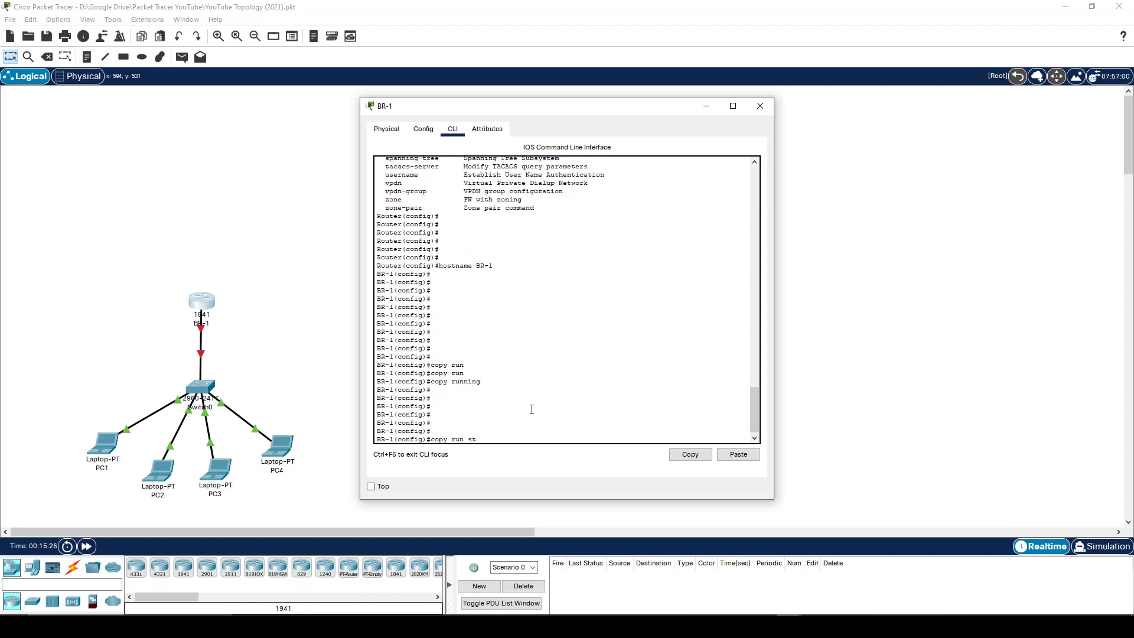
type("art")
key("Return")
key("Return")
key("Return")
key("Return")
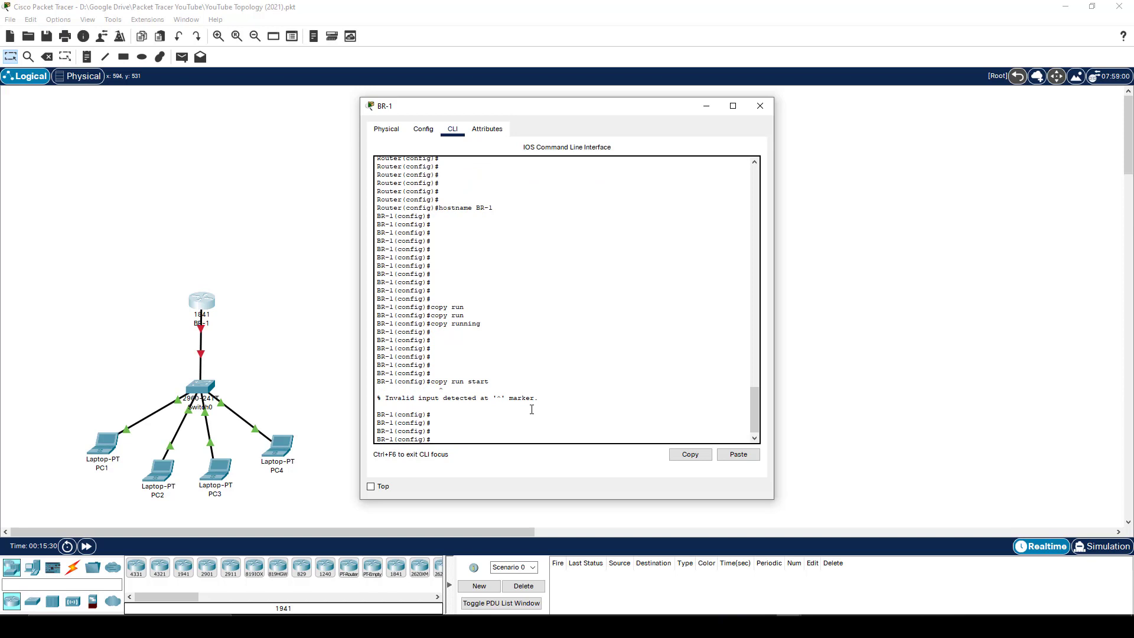
Step: Exit to BR-1# and save running-config to startup-config, accepting the default filename
type("exit")
key("Return")
key("Return")
key("Return")
key("Return")
key("Return")
key("Return")
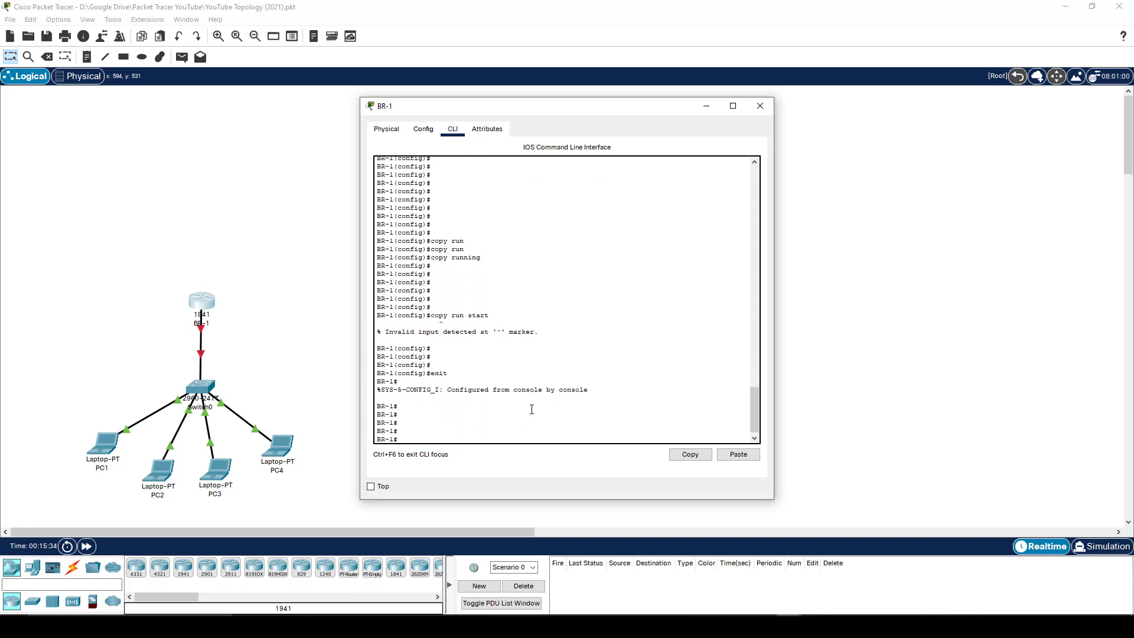
key("Return")
key("Return")
type("cop")
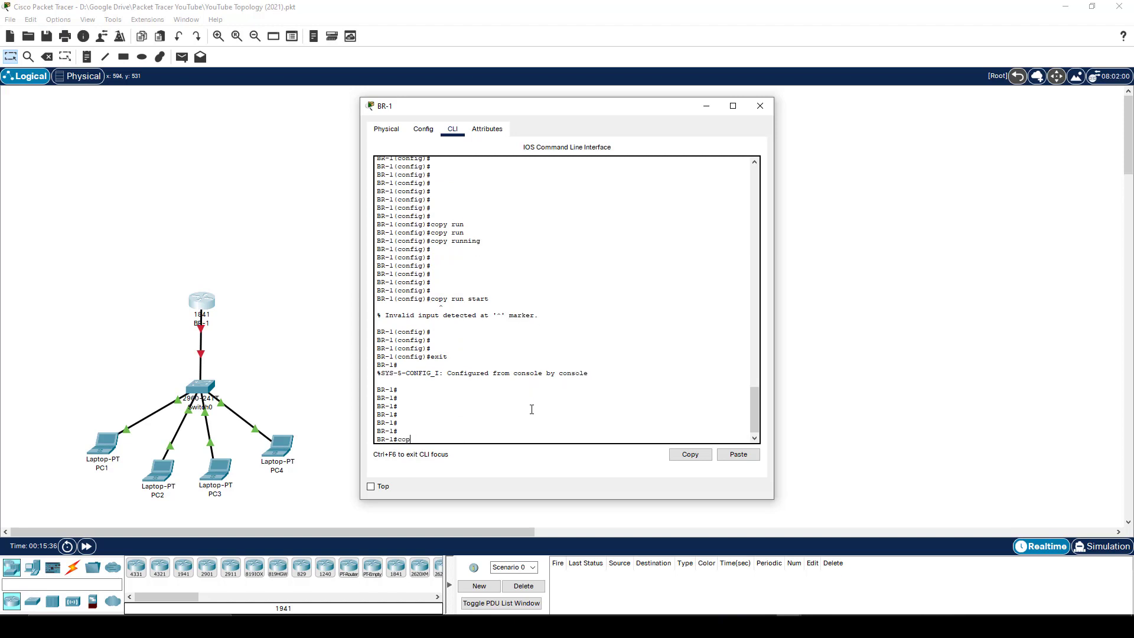
type("y run")
key("Tab")
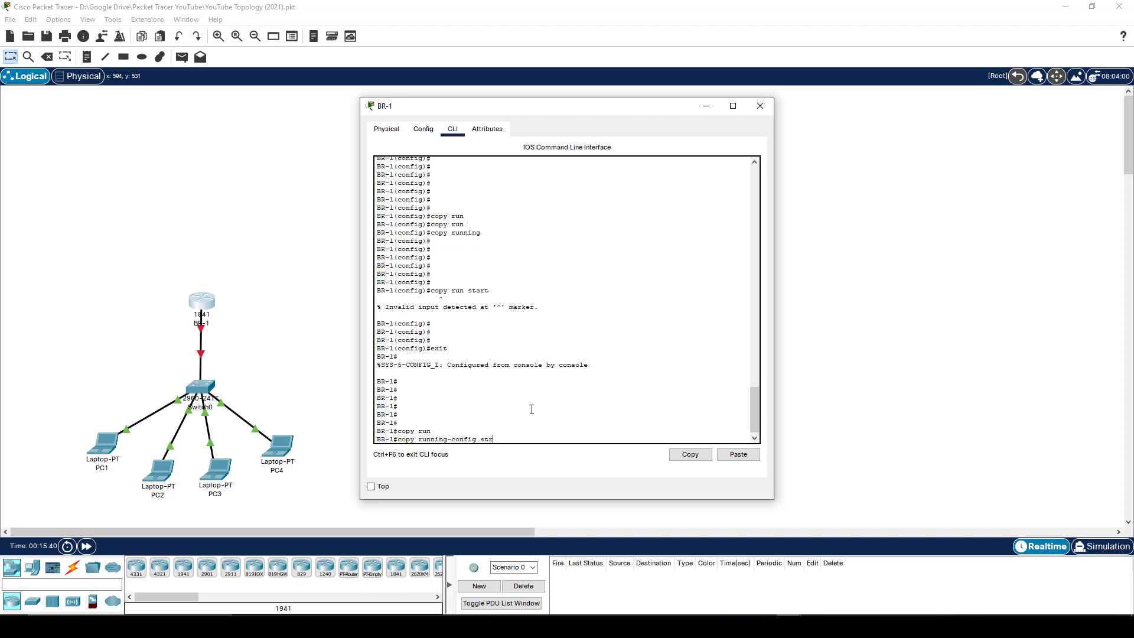
type("star")
key("Tab")
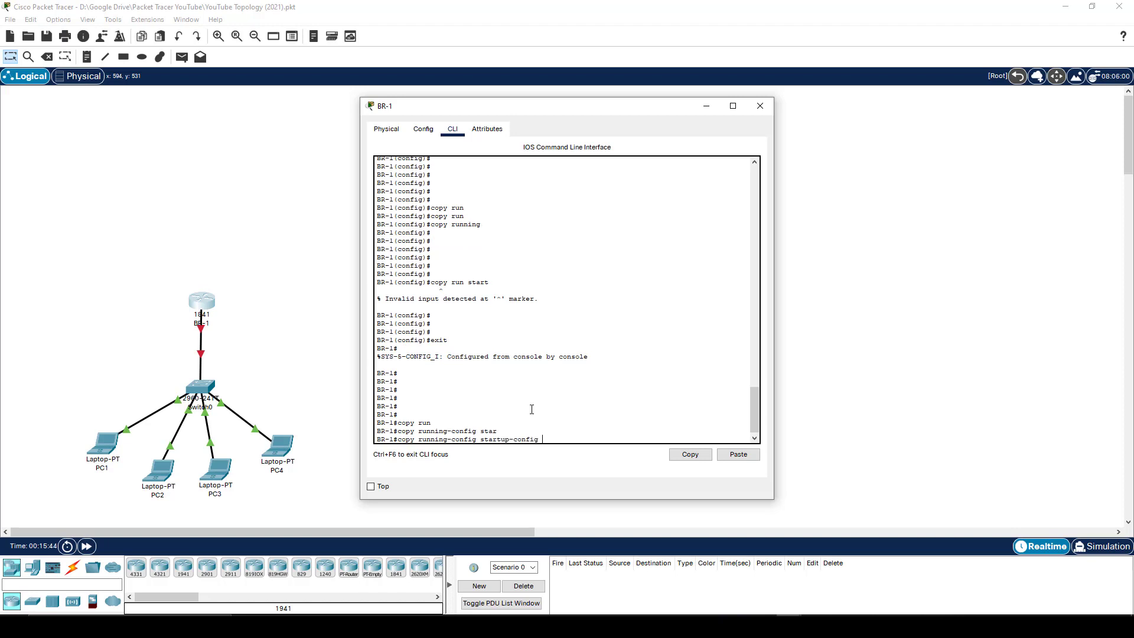
key("Return")
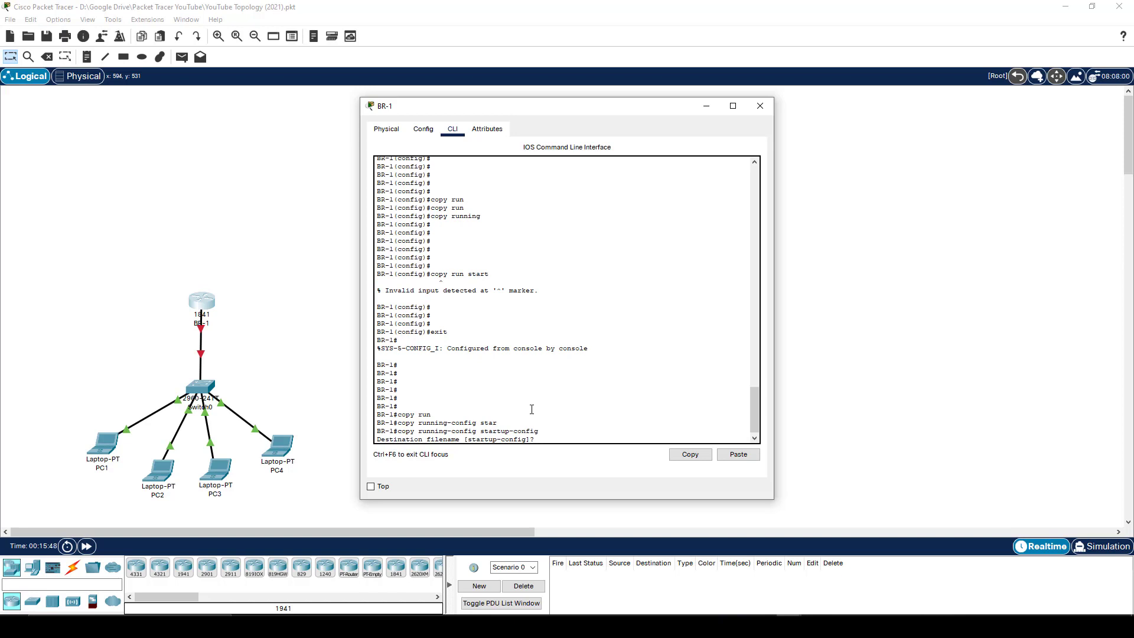
key("Return")
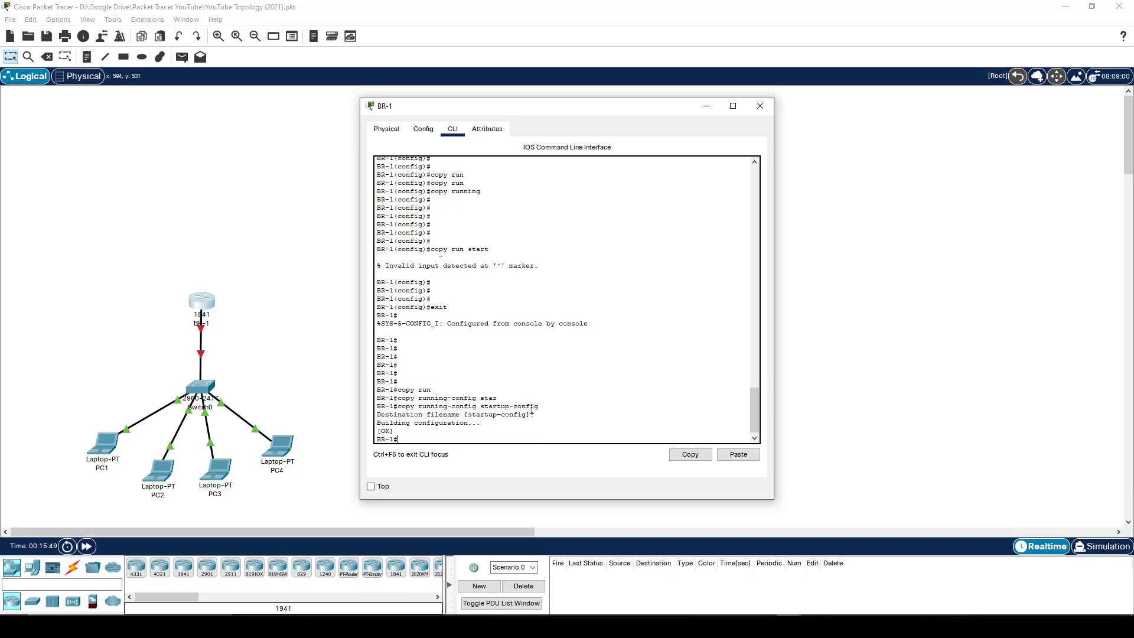
key("Return")
key("Return")
key("Return")
key("Return")
key("Return")
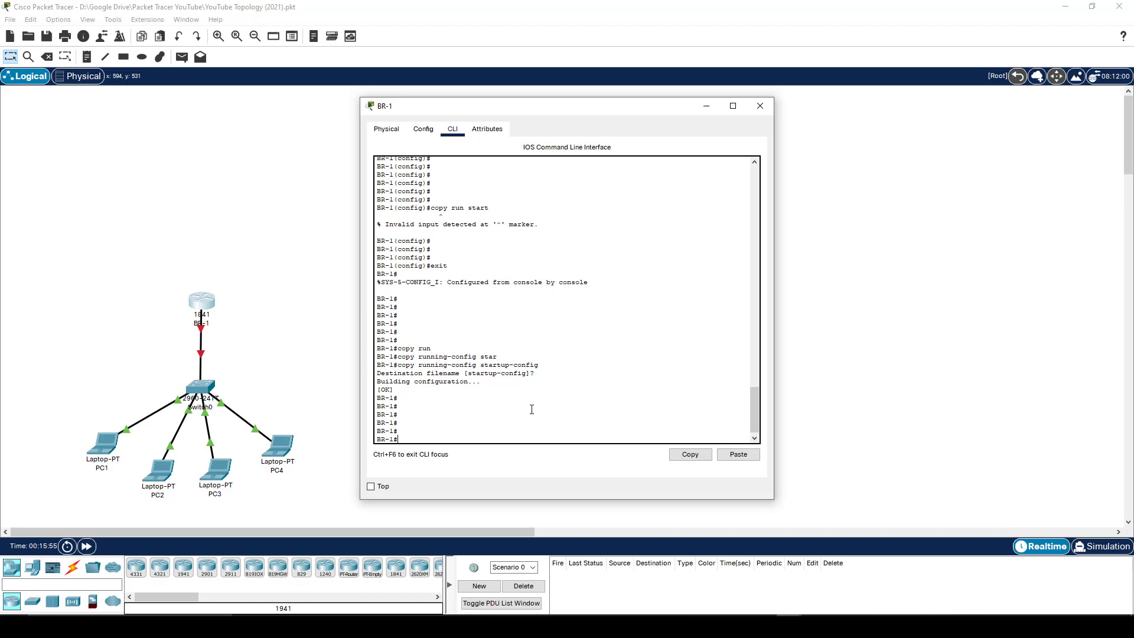
Step: Switch BR-1's power off and back on in the Physical view, then return to the CLI
left_click(386, 129)
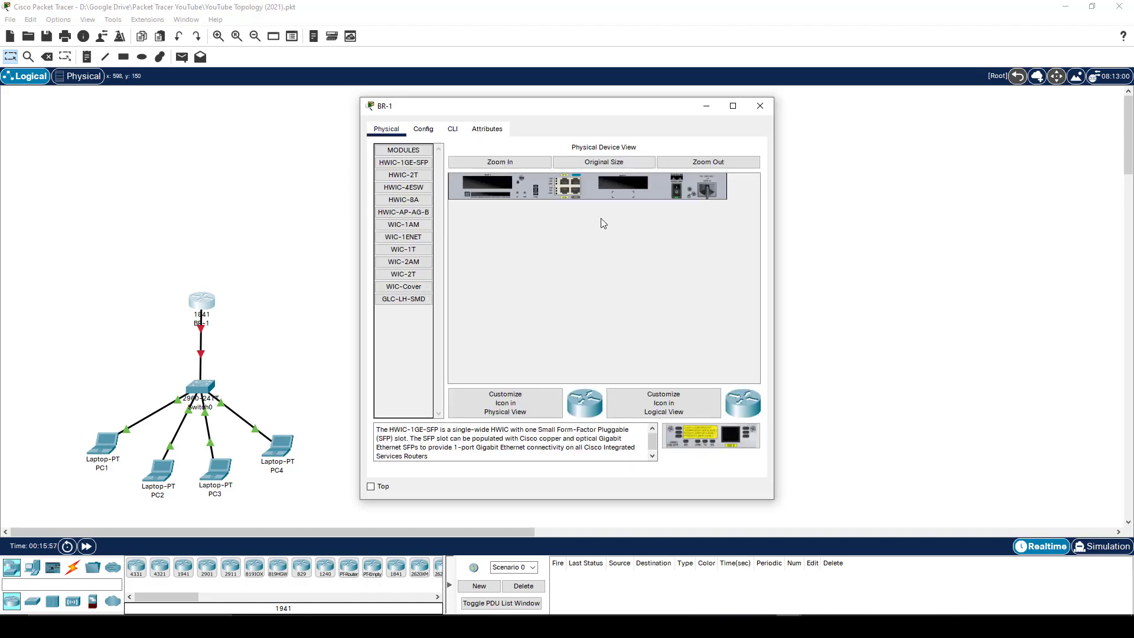
left_click(675, 192)
left_click(676, 192)
left_click(452, 128)
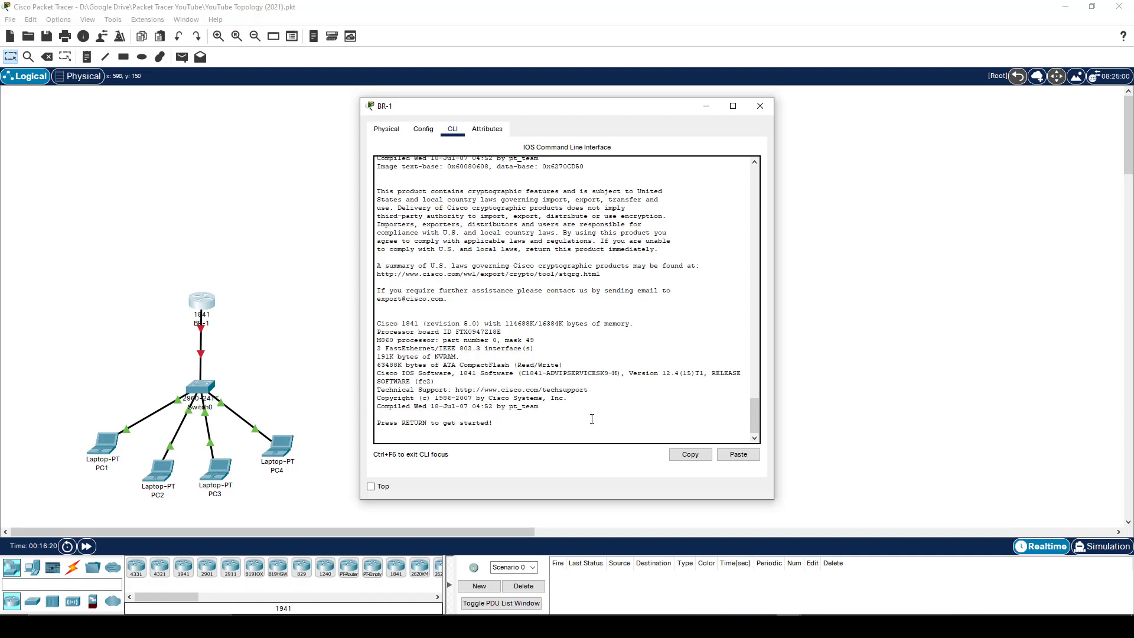
Step: Start a session at the rebooted BR-1> prompt and run en to reach BR-1#
key("Return")
key("Return")
key("Return")
key("Return")
key("Return")
key("Return")
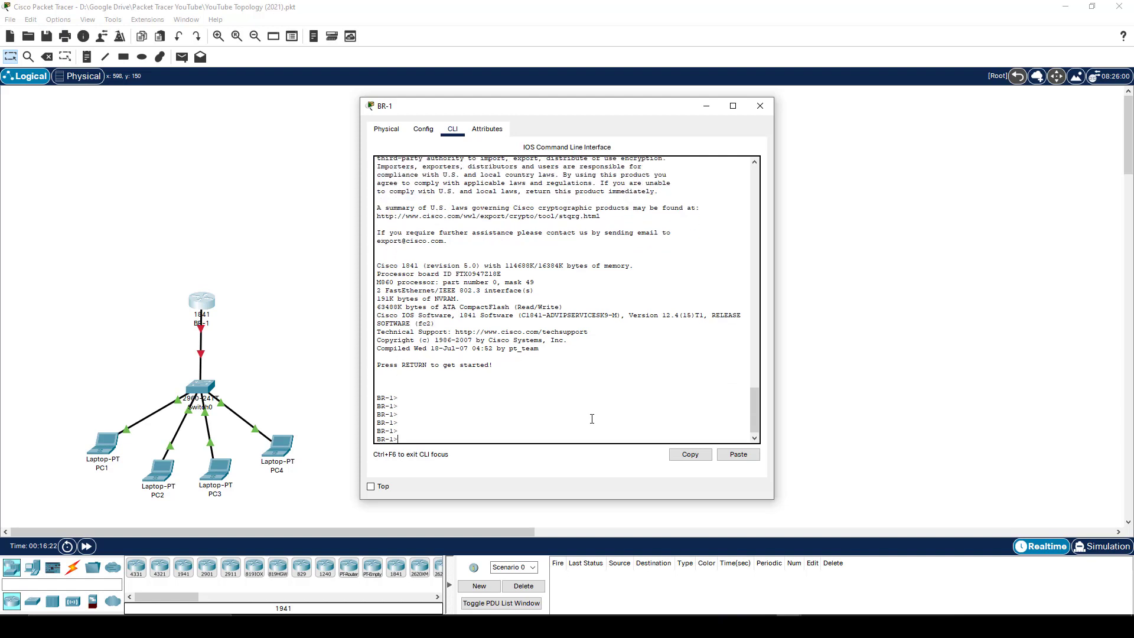
type("en")
key("Return")
key("Return")
key("Return")
key("Return")
key("Return")
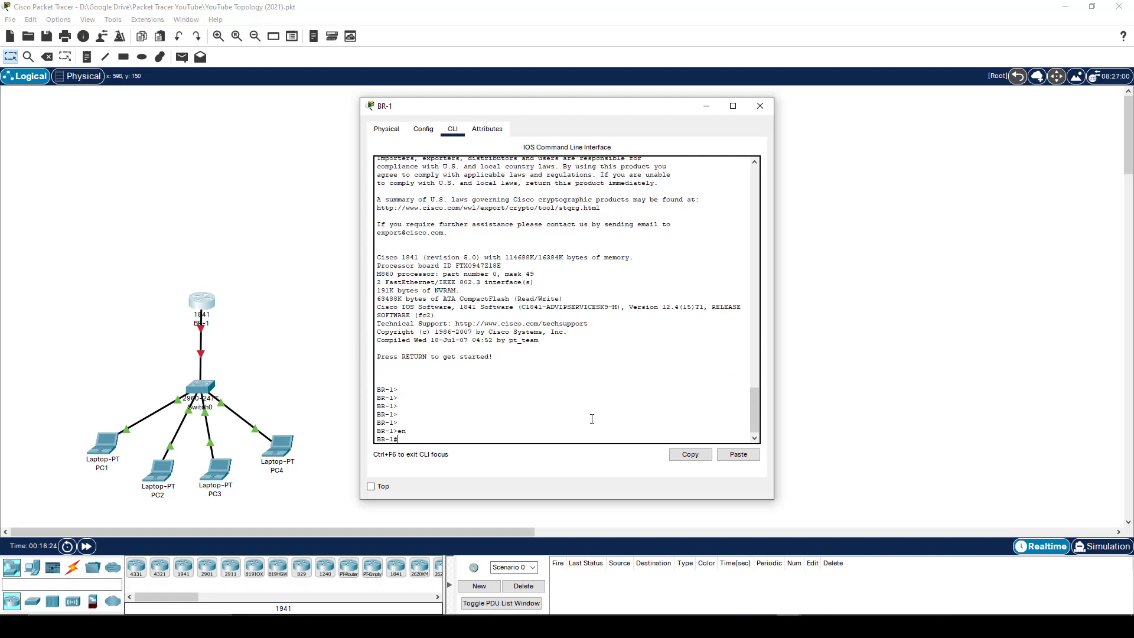